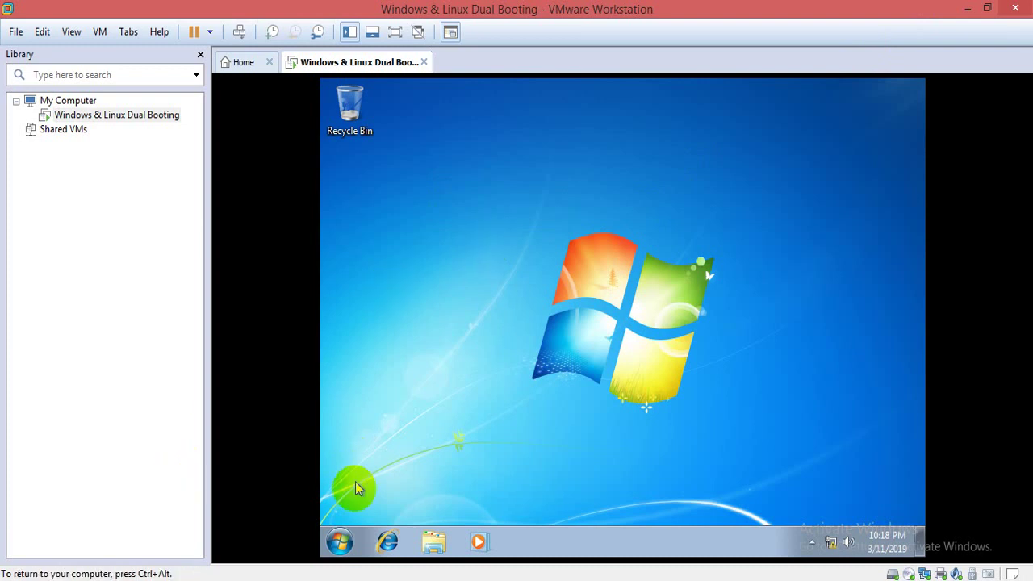
- Open the Start menu in the running Windows 7 guest
{"action": "left_click", "coordinate": [345, 540]}
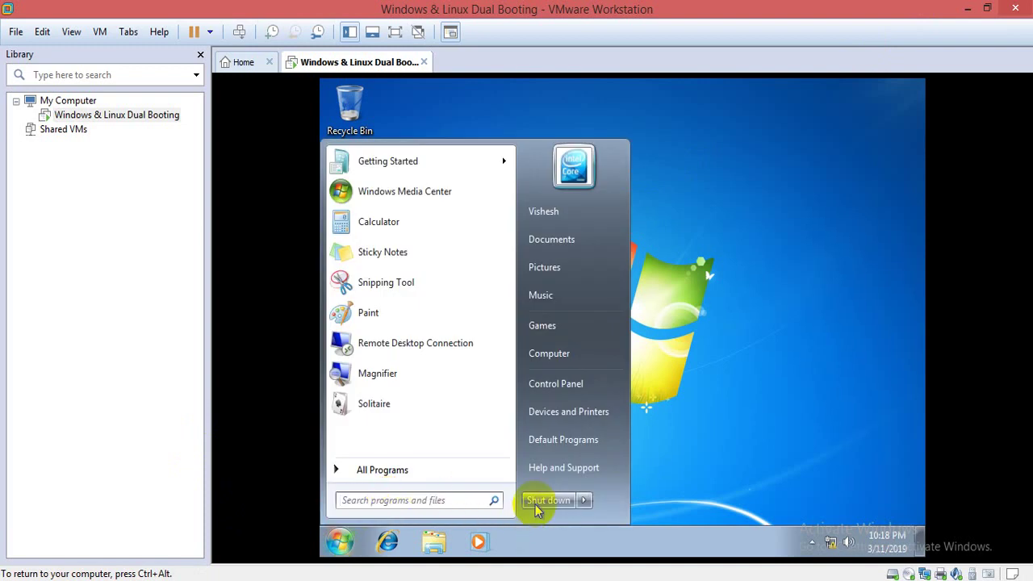
- Shut down the Windows 7 guest and select the Windows & Linux Dual Booting machine
{"action": "left_click", "coordinate": [533, 496]}
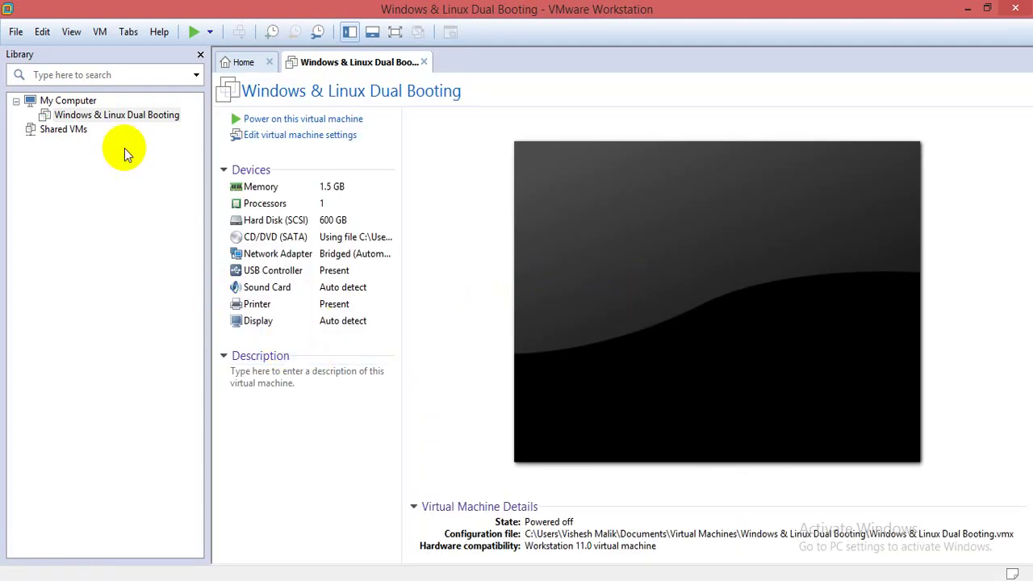
{"action": "left_click", "coordinate": [84, 116]}
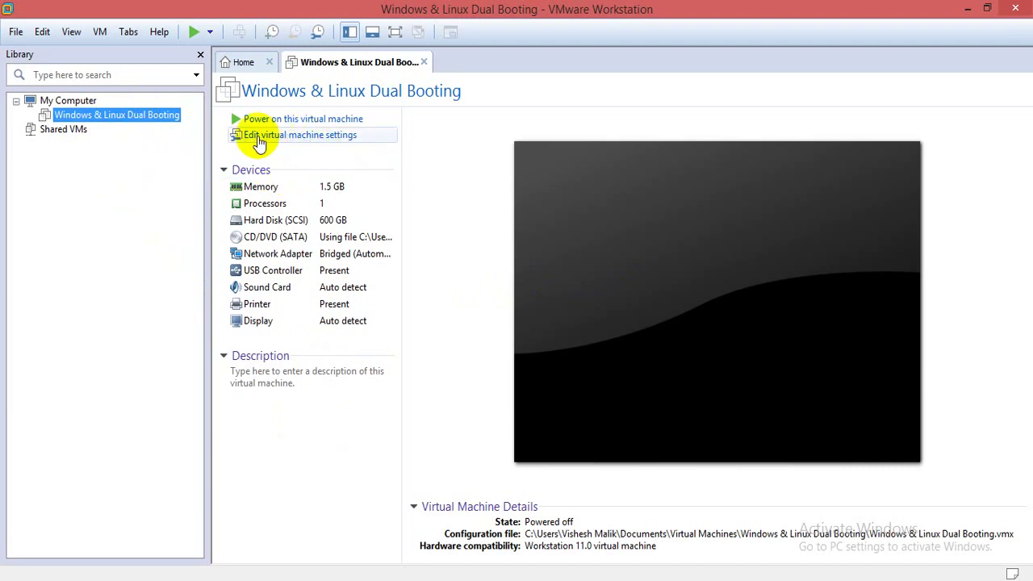
- Point the CD/DVD (SATA) drive at the RHEL 7 ISO image and save the settings
{"action": "left_click", "coordinate": [309, 137]}
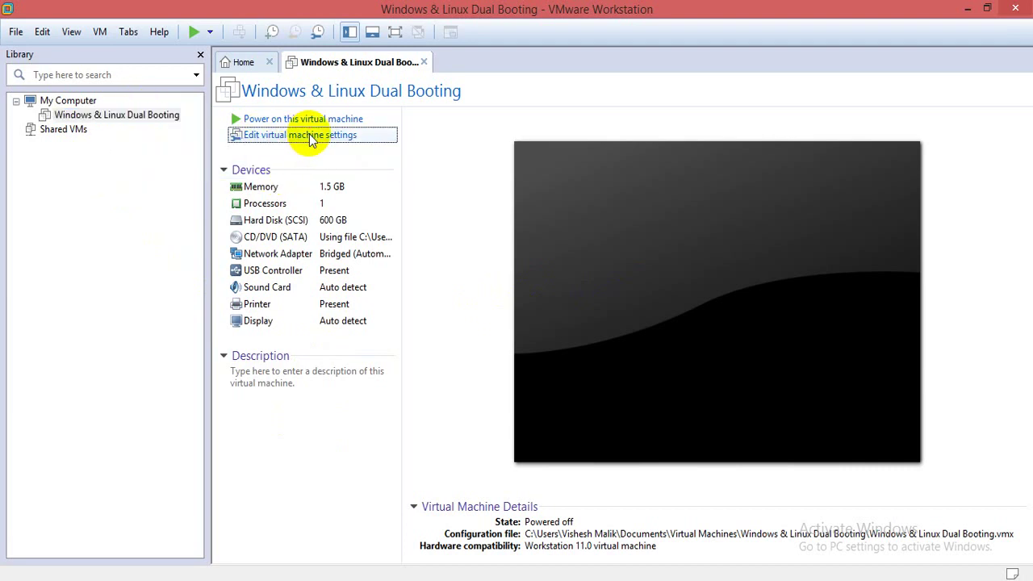
{"action": "left_click", "coordinate": [323, 162]}
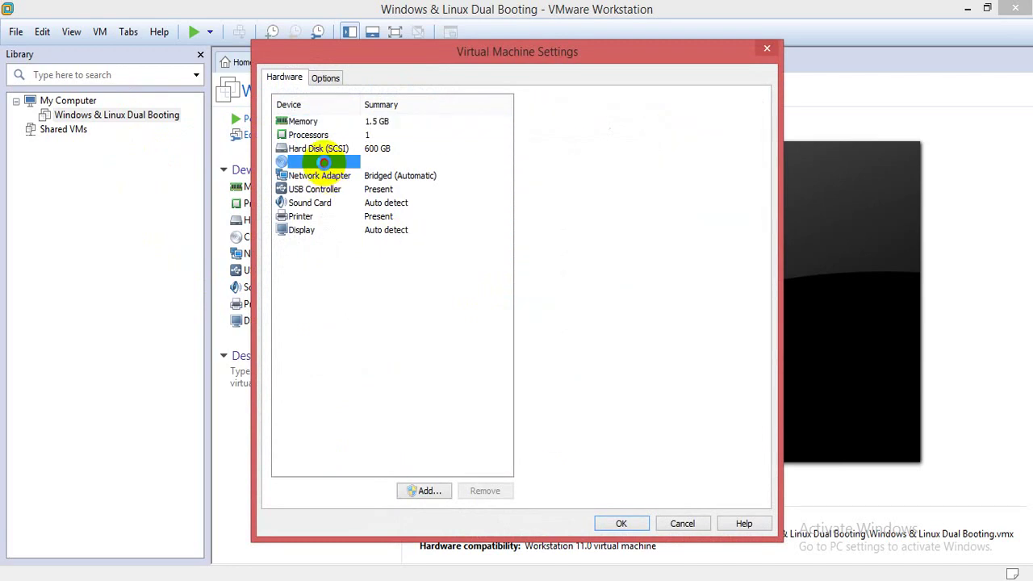
{"action": "left_click", "coordinate": [740, 231]}
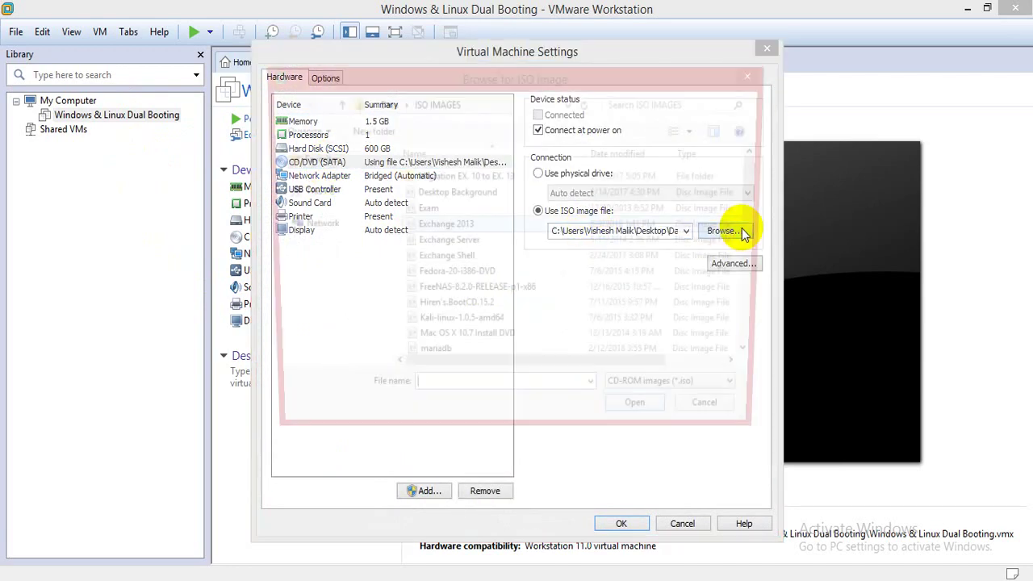
{"action": "left_click_drag", "start_coordinate": [751, 242], "coordinate": [761, 292]}
{"action": "left_click", "coordinate": [453, 197]}
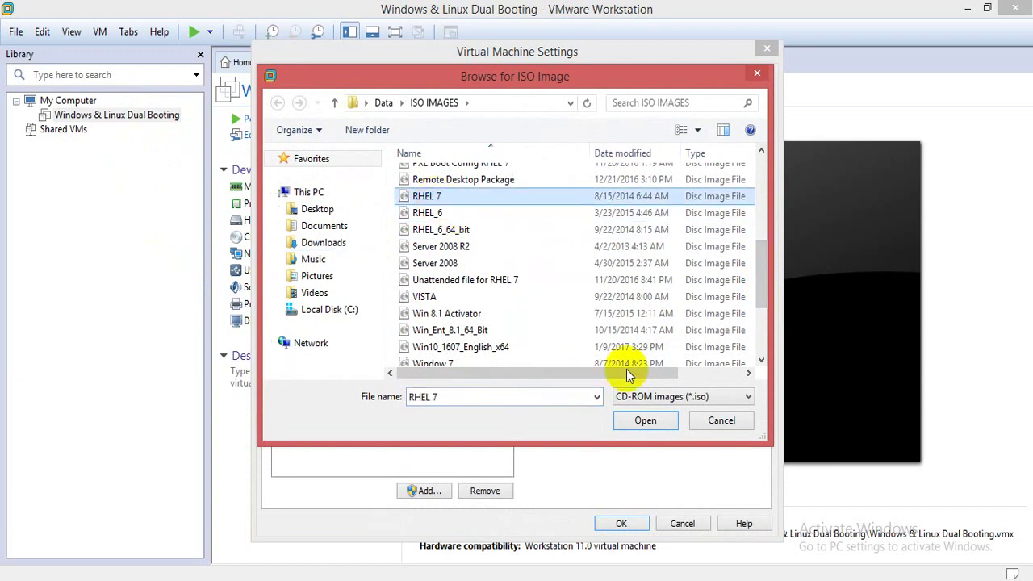
{"action": "left_click", "coordinate": [645, 422]}
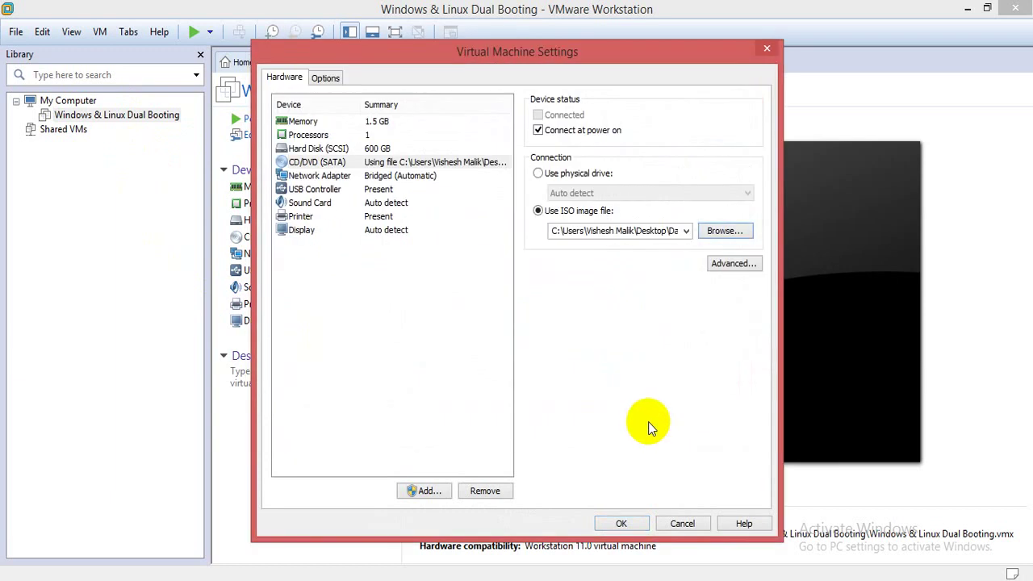
{"action": "left_click", "coordinate": [619, 523]}
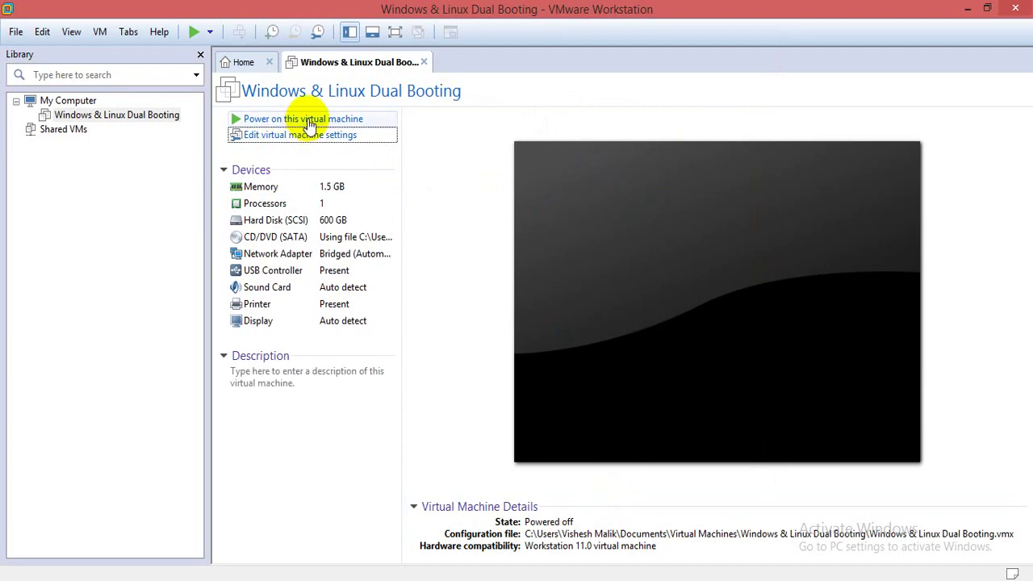
- Power on the Dual Booting machine and press Esc at the VMware logo for the Boot Menu
{"action": "left_click", "coordinate": [308, 121]}
{"action": "left_click", "coordinate": [541, 438]}
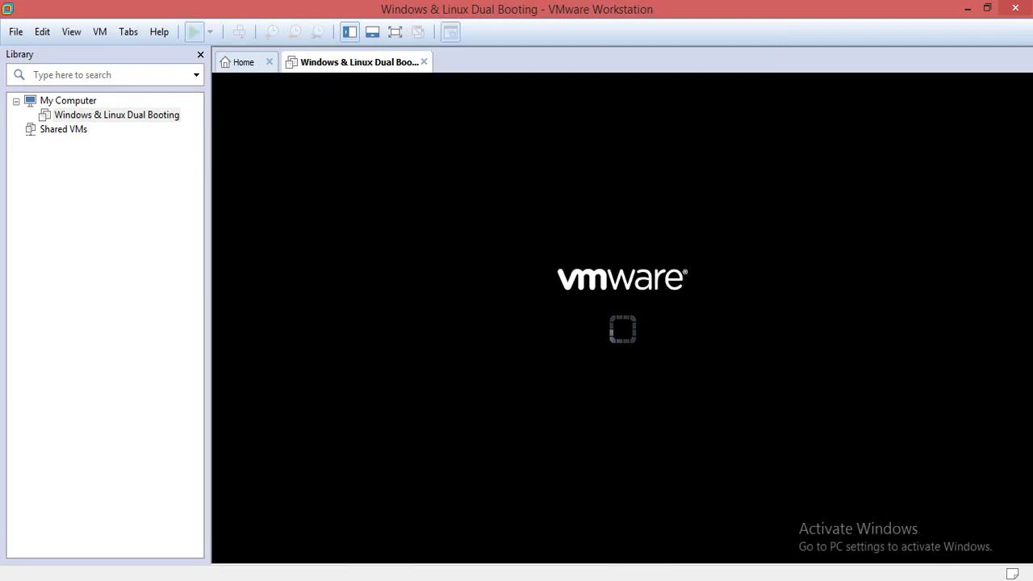
{"action": "key", "text": "Escape"}
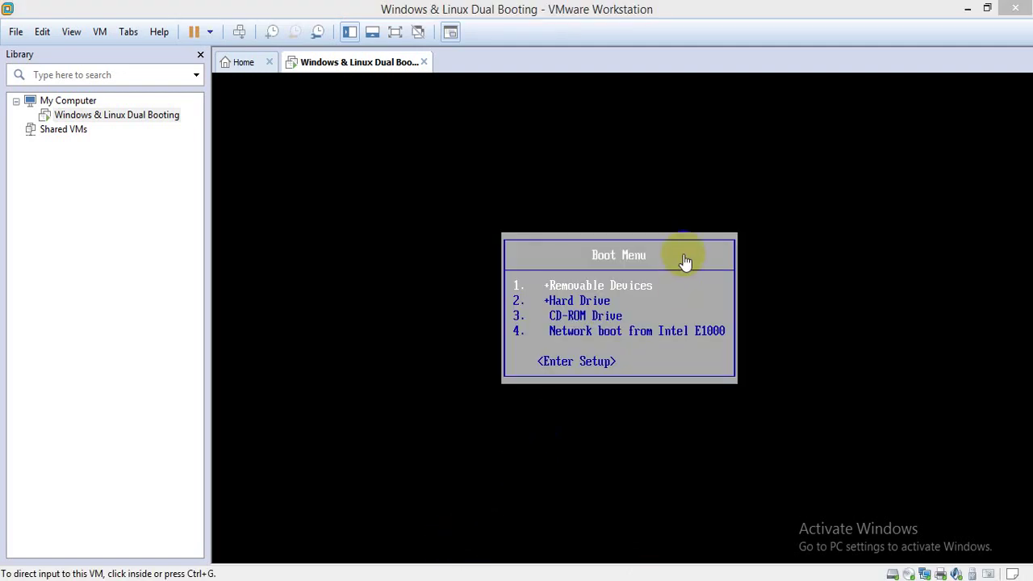
{"action": "mouse_move", "coordinate": [466, 189]}
{"action": "left_mouse_down"}
{"action": "mouse_move", "coordinate": [542, 202]}
{"action": "mouse_move", "coordinate": [559, 234]}
{"action": "mouse_move", "coordinate": [546, 237]}
{"action": "mouse_move", "coordinate": [581, 253]}
{"action": "left_mouse_up"}
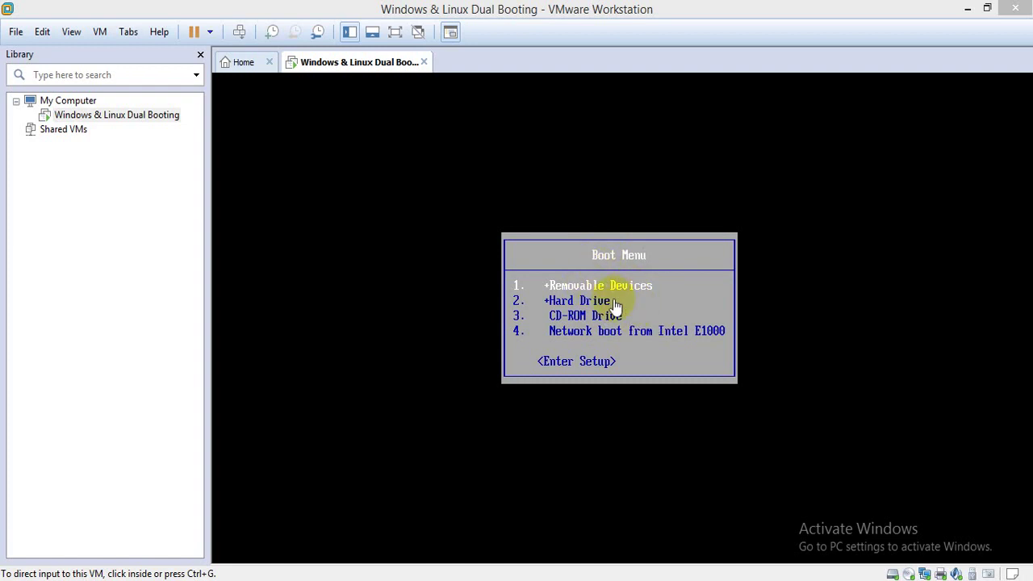
{"action": "left_click", "coordinate": [395, 32]}
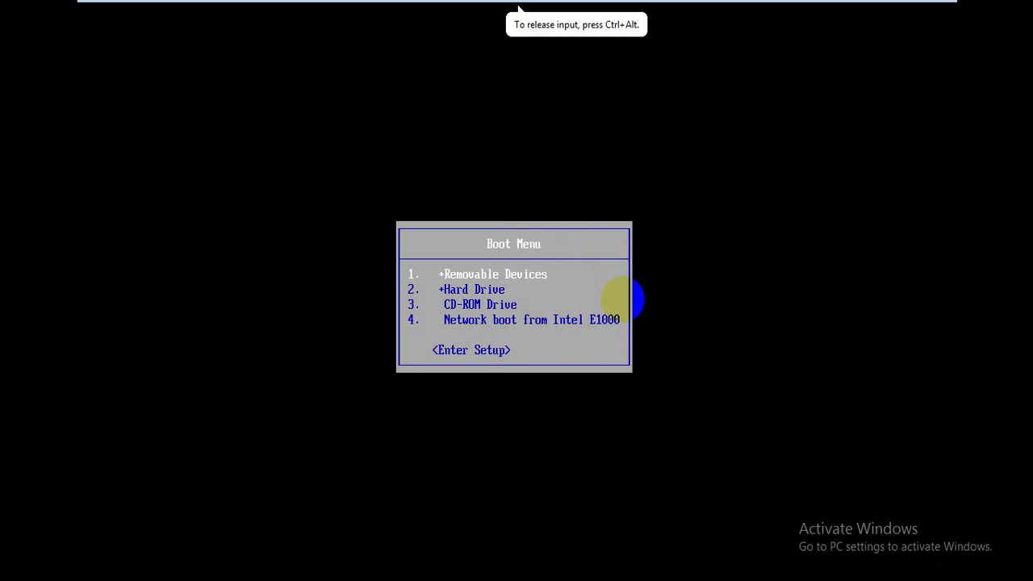
- Boot from the CD-ROM Drive and halt the RHEL 7.0 install menu's countdown
{"action": "key", "text": "Down"}
{"action": "key", "text": "Down"}
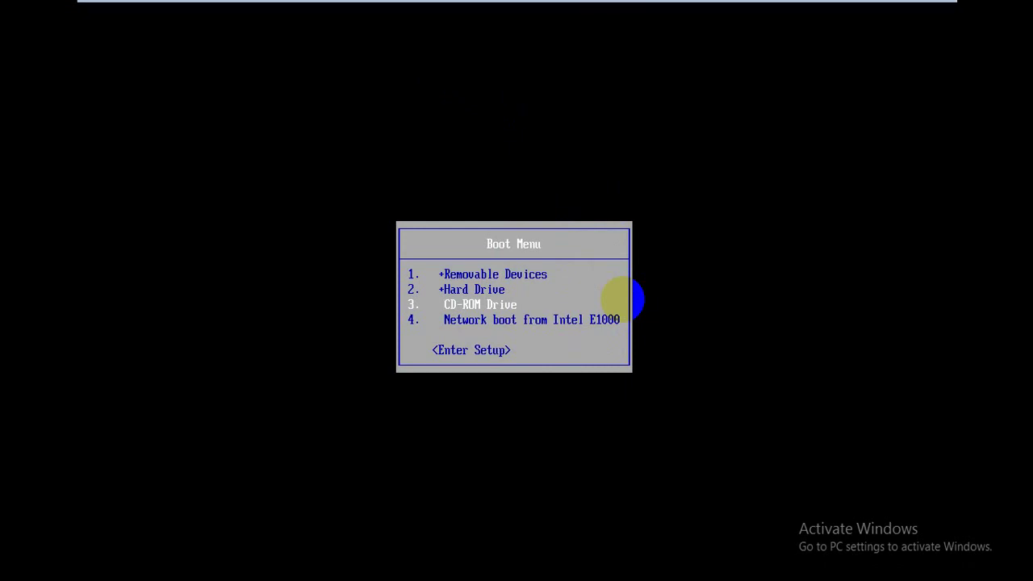
{"action": "key", "text": "Return"}
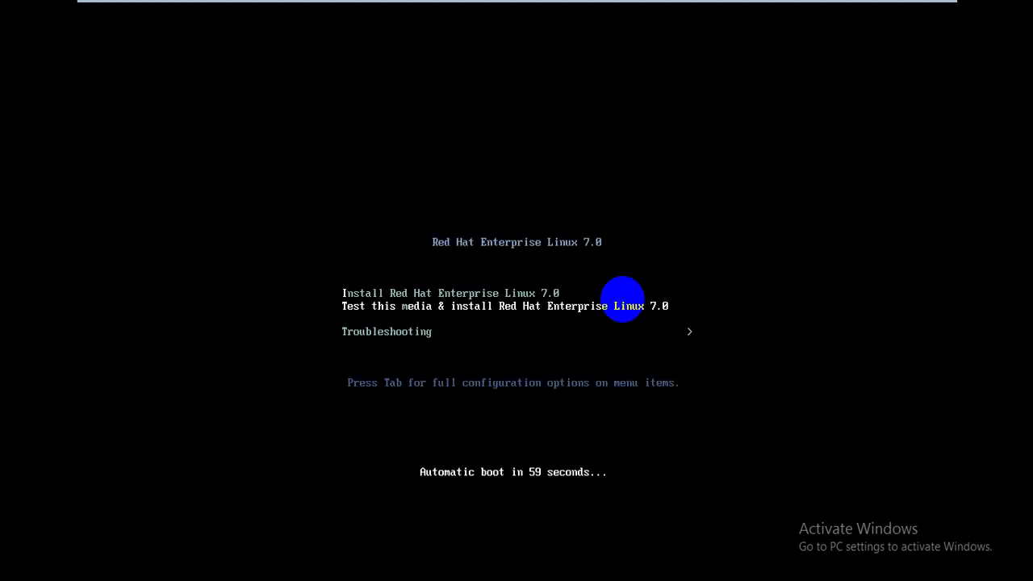
{"action": "key", "text": "Up"}
{"action": "key", "text": "Down"}
{"action": "key", "text": "Down"}
{"action": "key", "text": "Up"}
{"action": "key", "text": "Up"}
{"action": "key", "text": "Down"}
{"action": "key", "text": "Down"}
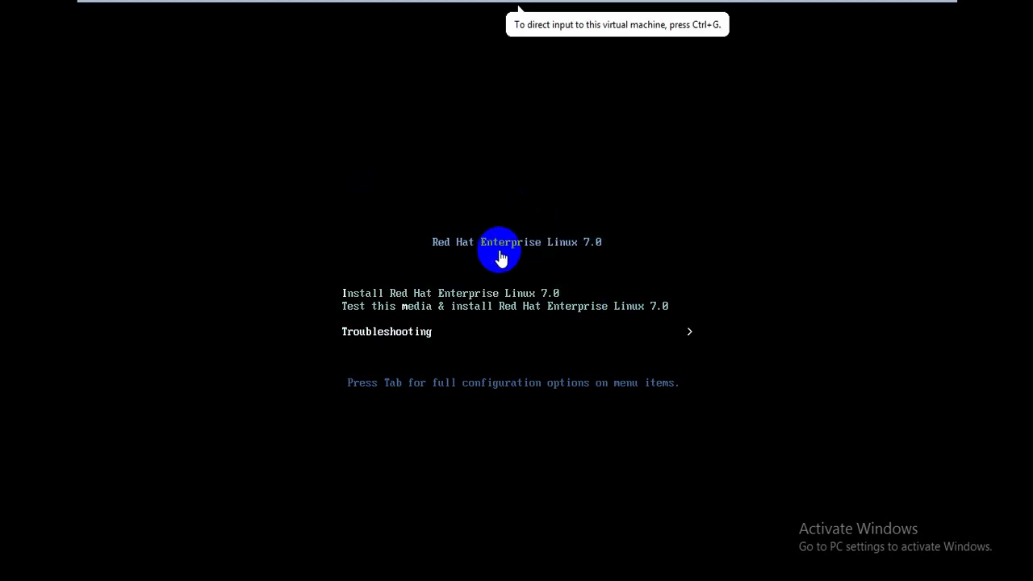
- Capture keyboard input in the VM and highlight Install Red Hat Enterprise Linux 7.0
{"action": "left_click", "coordinate": [587, 270]}
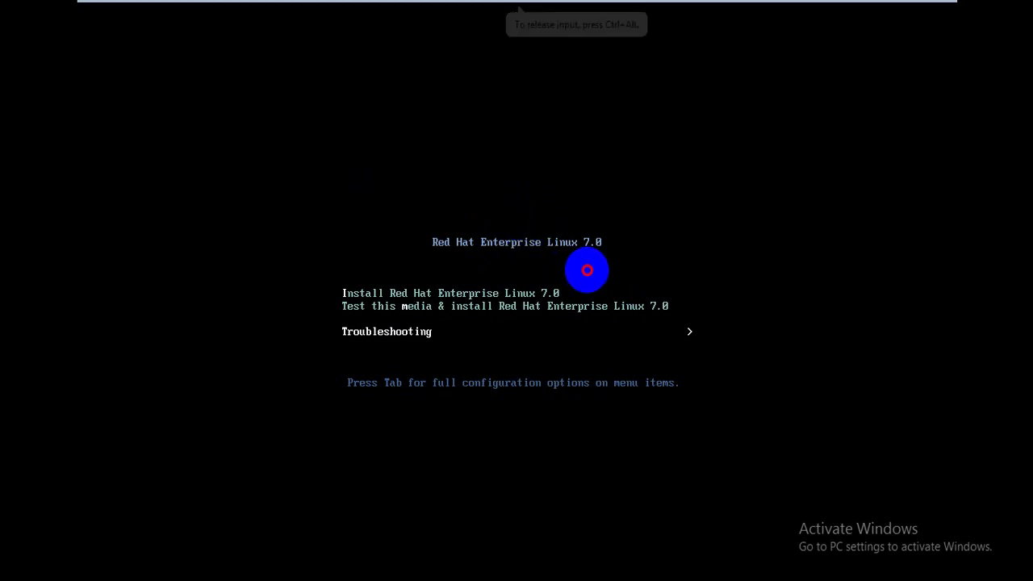
{"action": "key", "text": "ctrl+alt"}
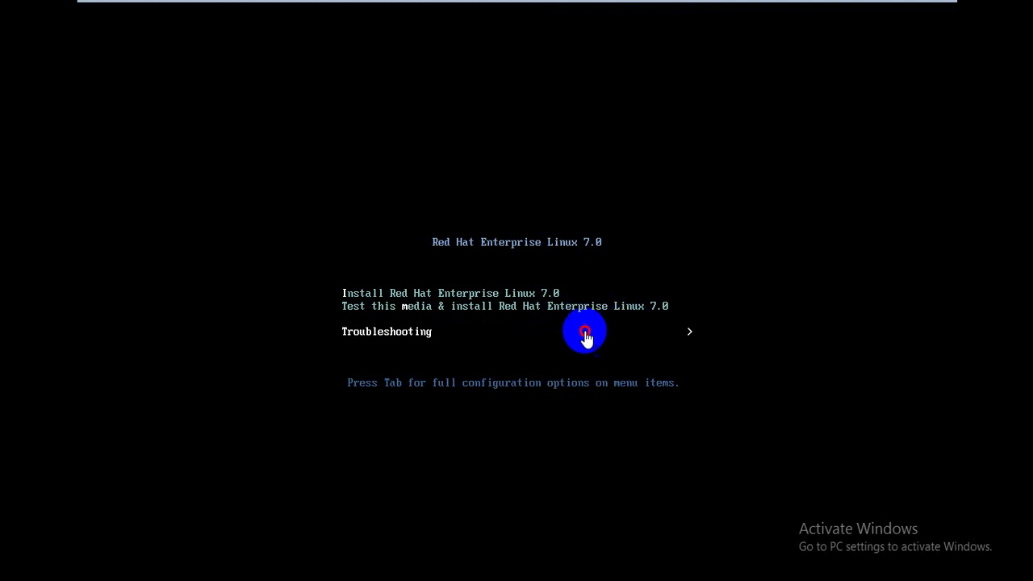
{"action": "left_click", "coordinate": [600, 286]}
{"action": "key", "text": "Up"}
{"action": "key", "text": "Up"}
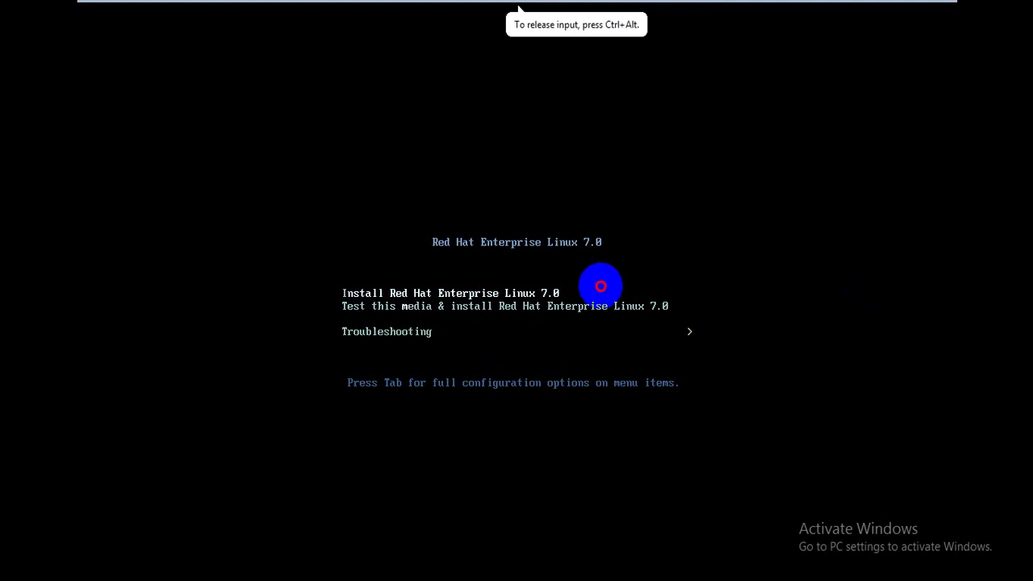
{"action": "key", "text": "Down"}
{"action": "key", "text": "Down"}
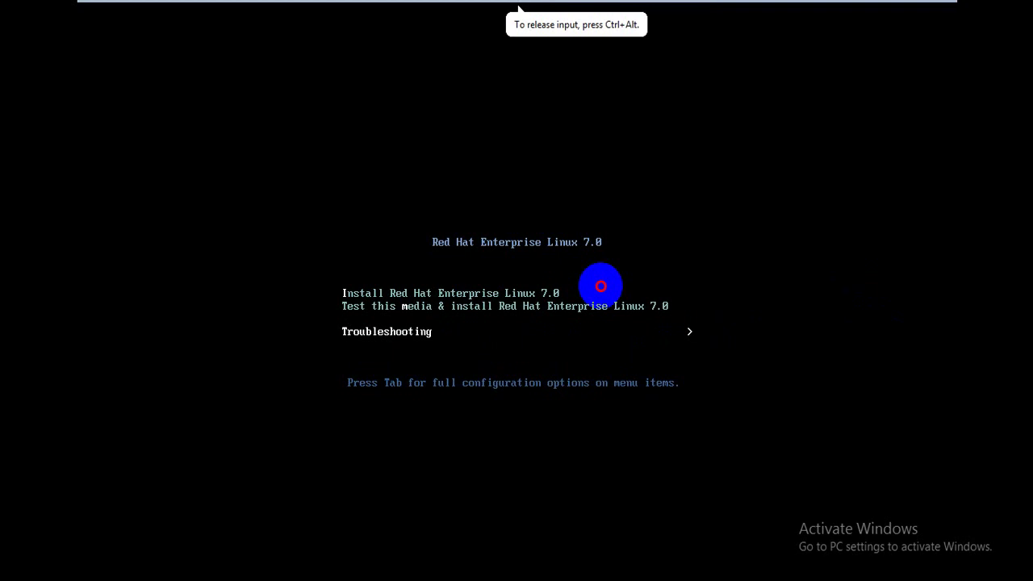
{"action": "key", "text": "Up"}
{"action": "key", "text": "Up"}
{"action": "key", "text": "Down"}
{"action": "key", "text": "Down"}
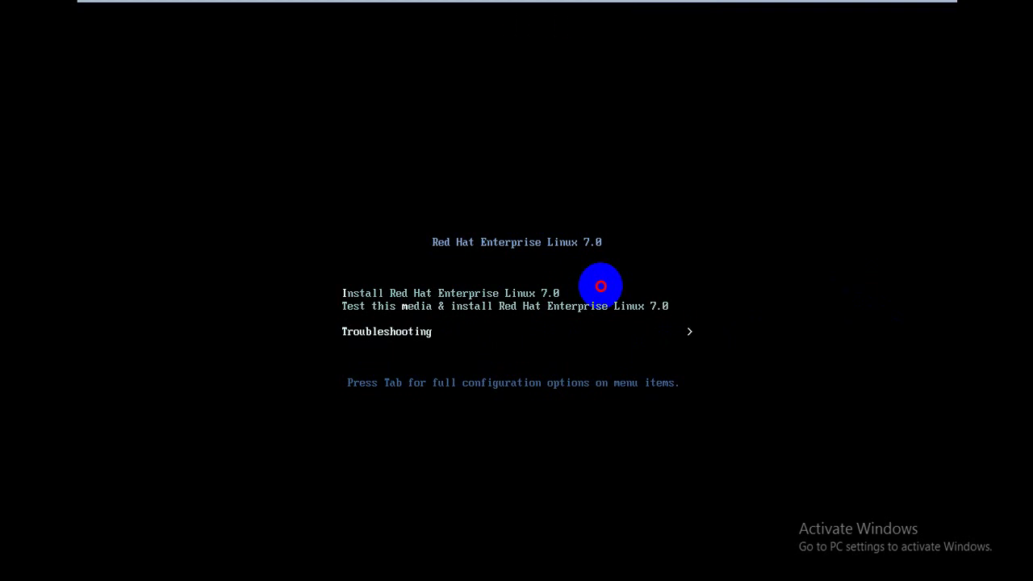
{"action": "key", "text": "Up"}
{"action": "key", "text": "Up"}
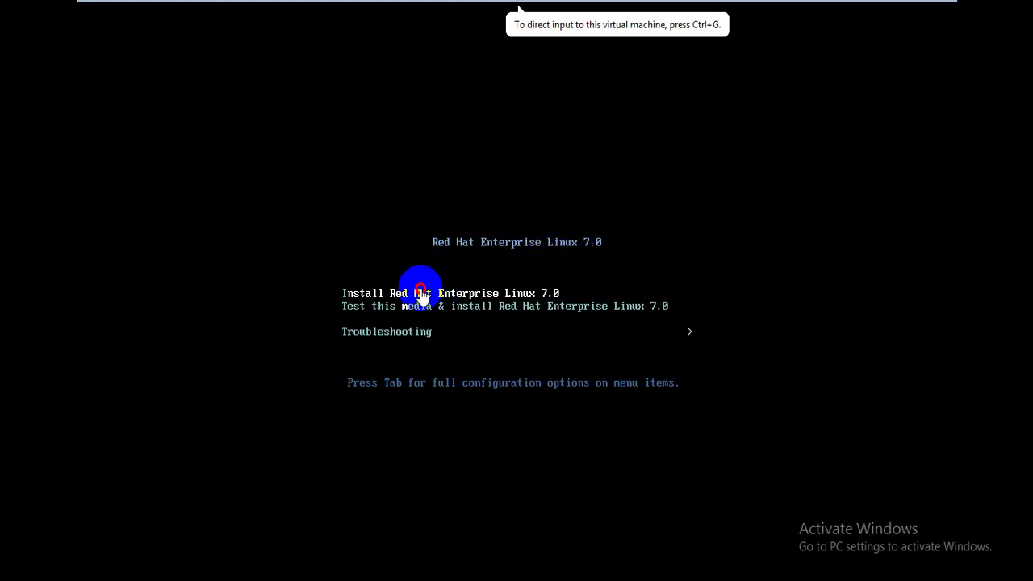
{"action": "left_click", "coordinate": [649, 215]}
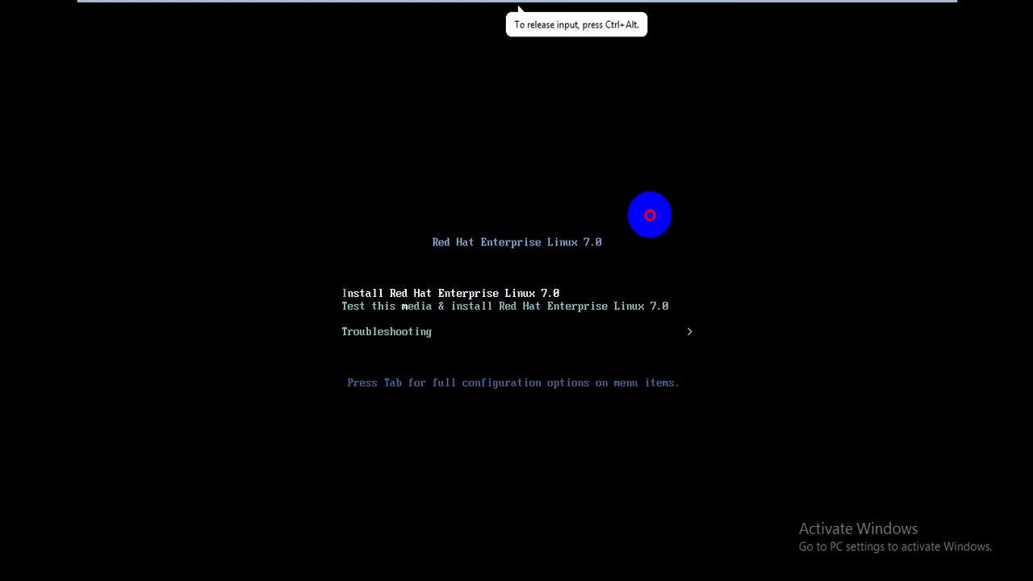
- Launch the Install Red Hat Enterprise Linux 7.0 entry and wait for the welcome screen
{"action": "key", "text": "Return"}
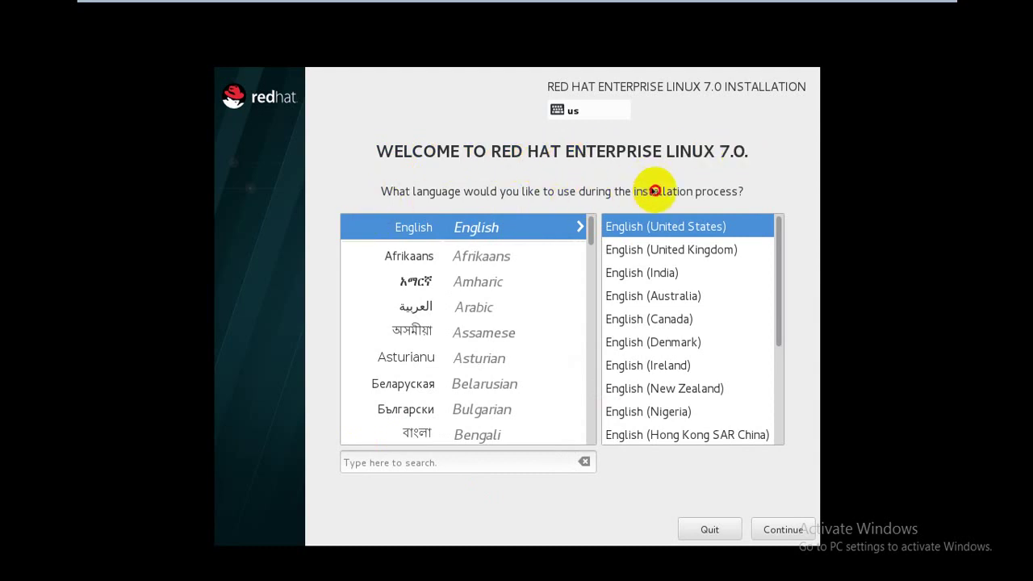
- Accept English (United States), then set timezone Asia/Kolkata with a 12-hour AM/PM clock
{"action": "left_click", "coordinate": [862, 477]}
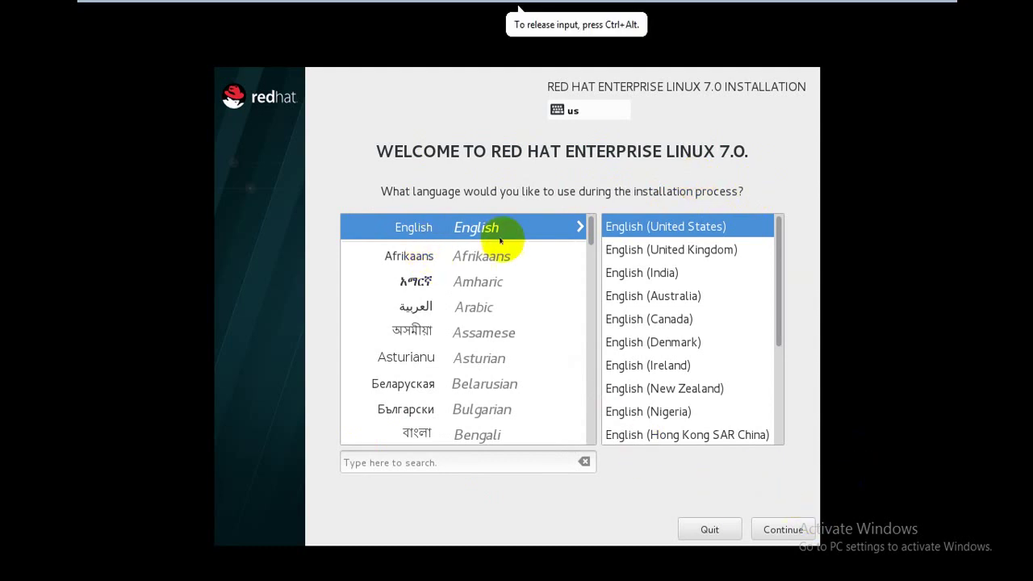
{"action": "left_click", "coordinate": [778, 530]}
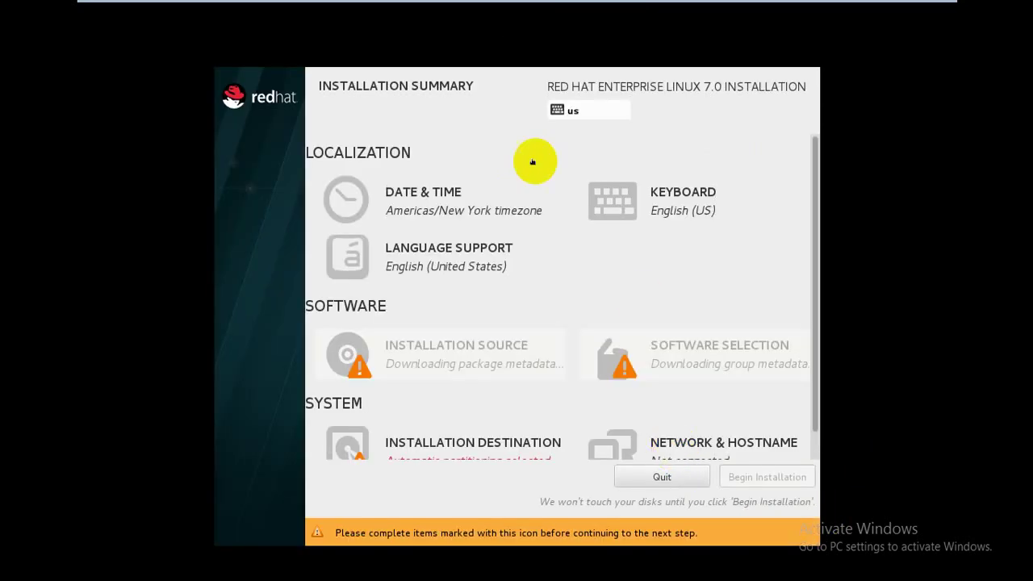
{"action": "left_click", "coordinate": [449, 208]}
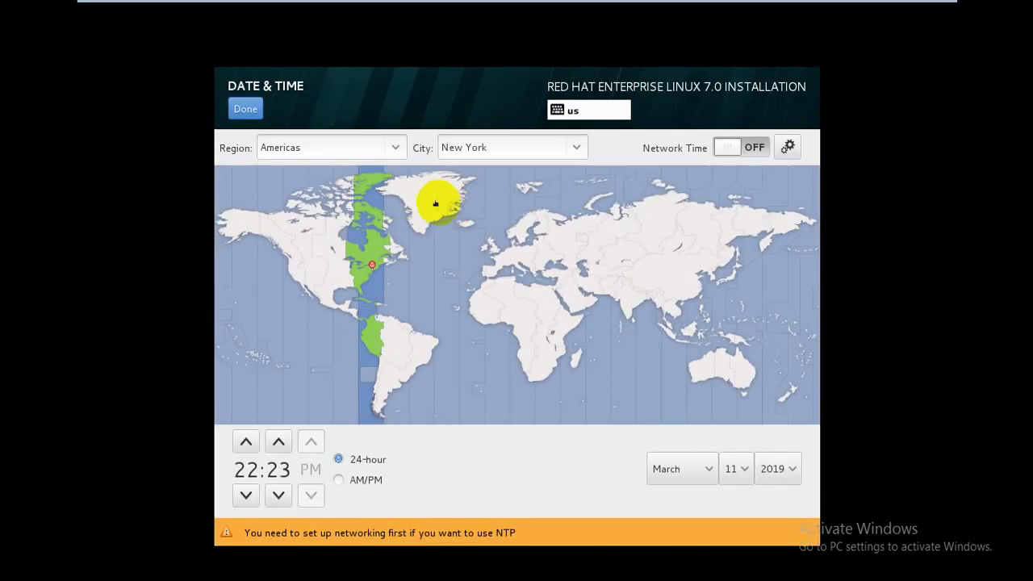
{"action": "left_click", "coordinate": [643, 299]}
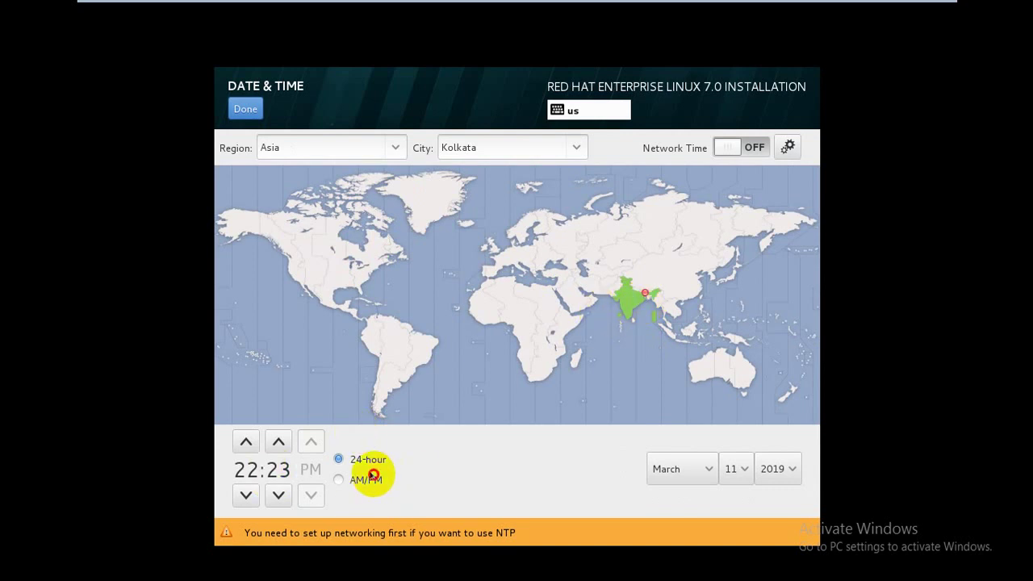
{"action": "left_click", "coordinate": [338, 479]}
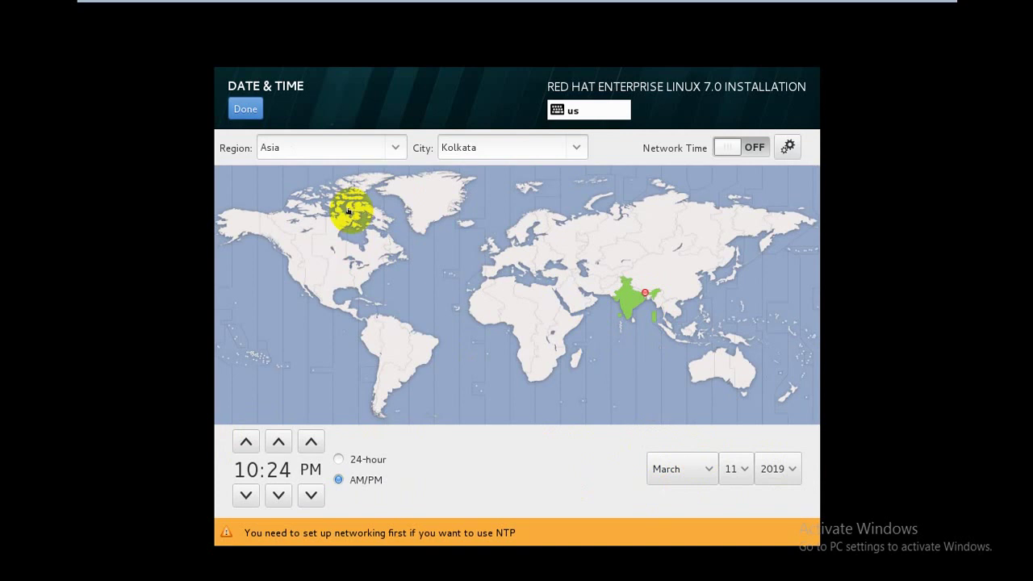
{"action": "left_click", "coordinate": [245, 108]}
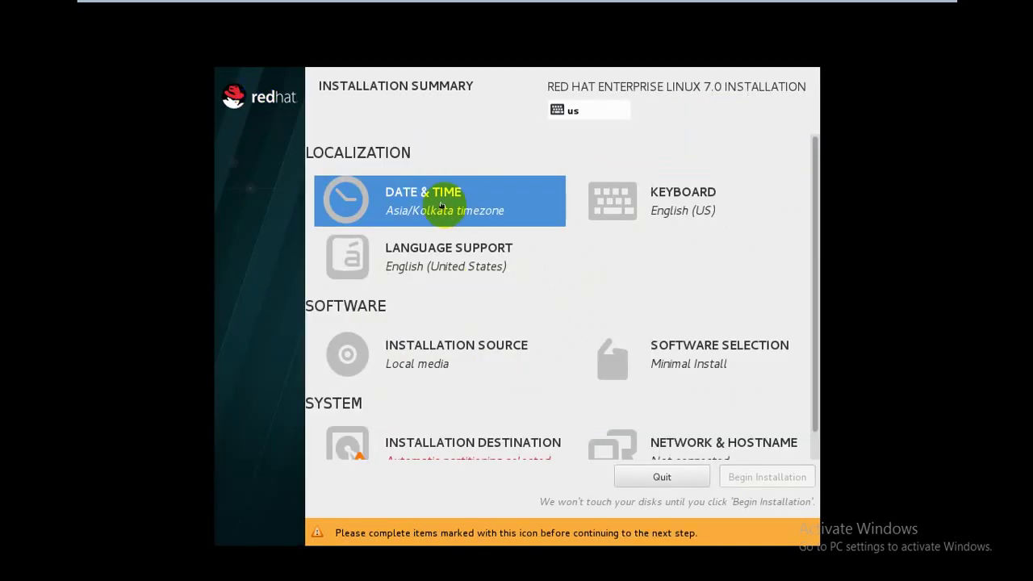
- Choose Server with GUI as the base environment and scroll down the installation summary
{"action": "left_click", "coordinate": [687, 355]}
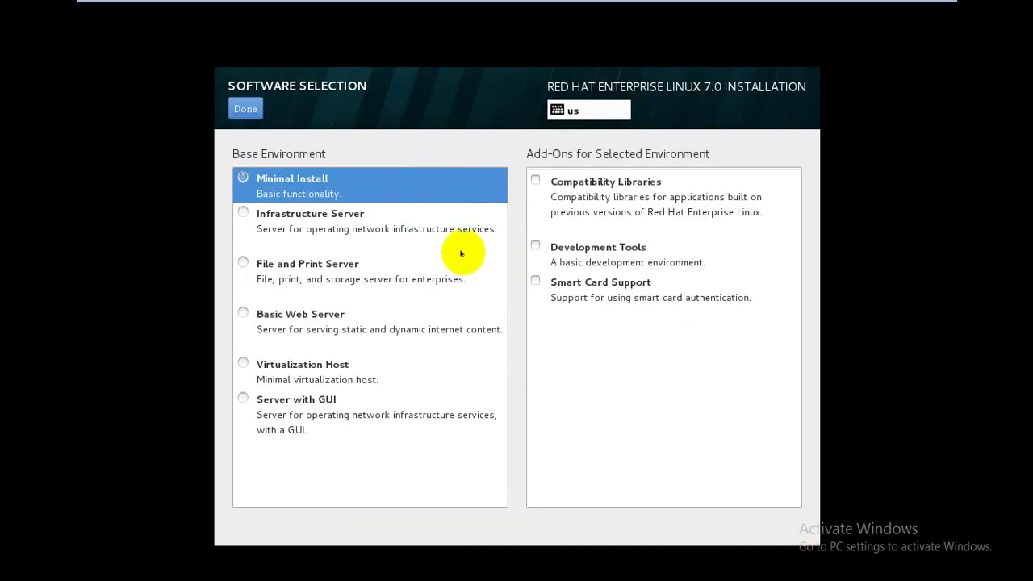
{"action": "left_click", "coordinate": [276, 400]}
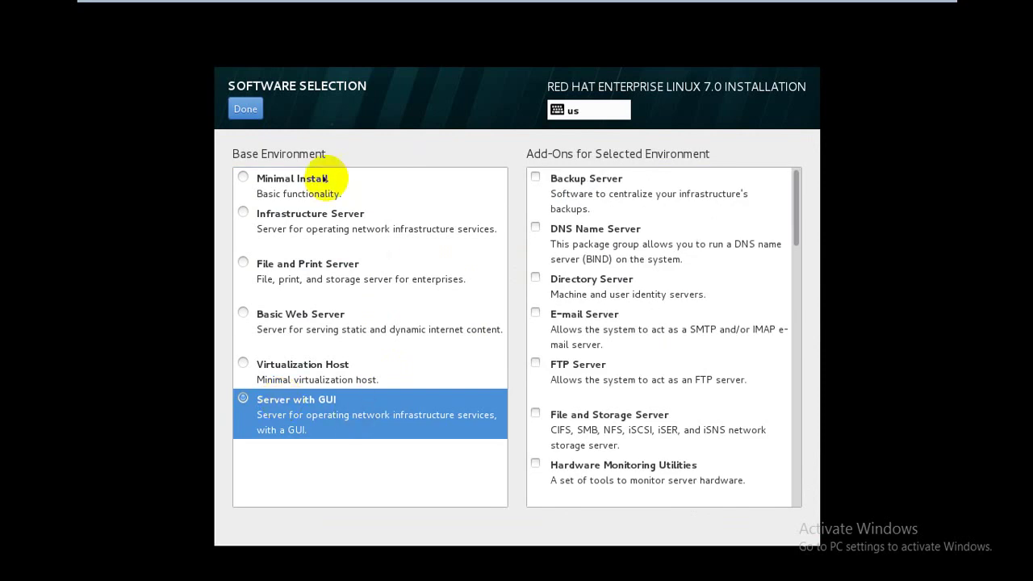
{"action": "left_click", "coordinate": [245, 108]}
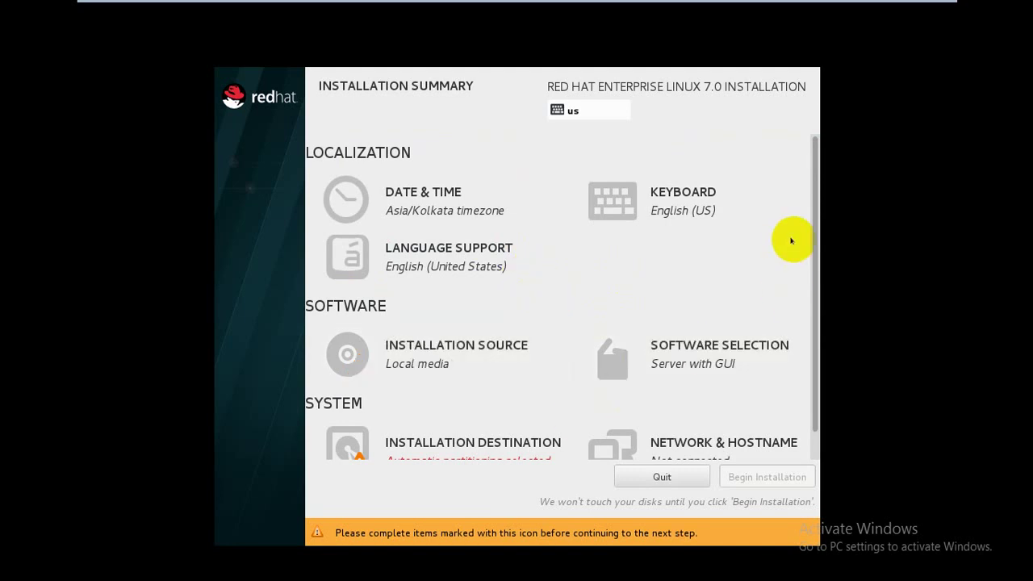
{"action": "left_click", "coordinate": [813, 244]}
{"action": "left_click_drag", "start_coordinate": [813, 244], "coordinate": [813, 315]}
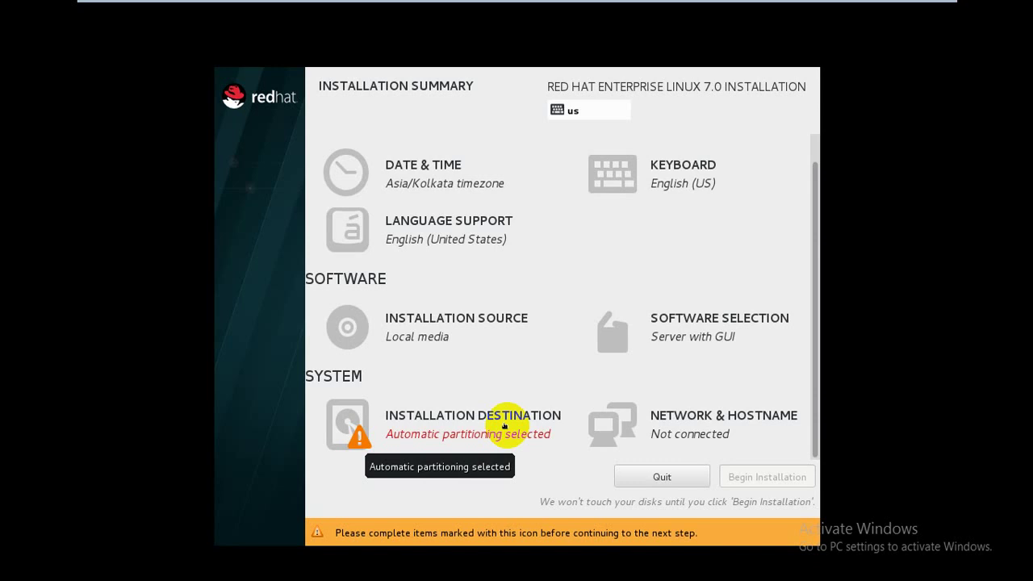
- Select 'I will configure partitioning' for the 614.4 GB disk and continue
{"action": "left_click", "coordinate": [427, 426]}
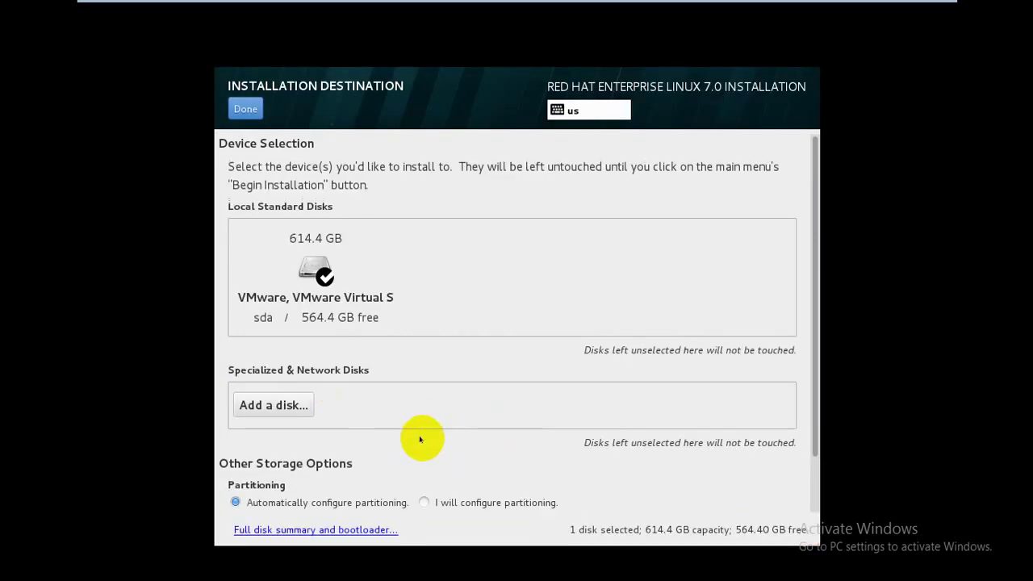
{"action": "left_click", "coordinate": [813, 309]}
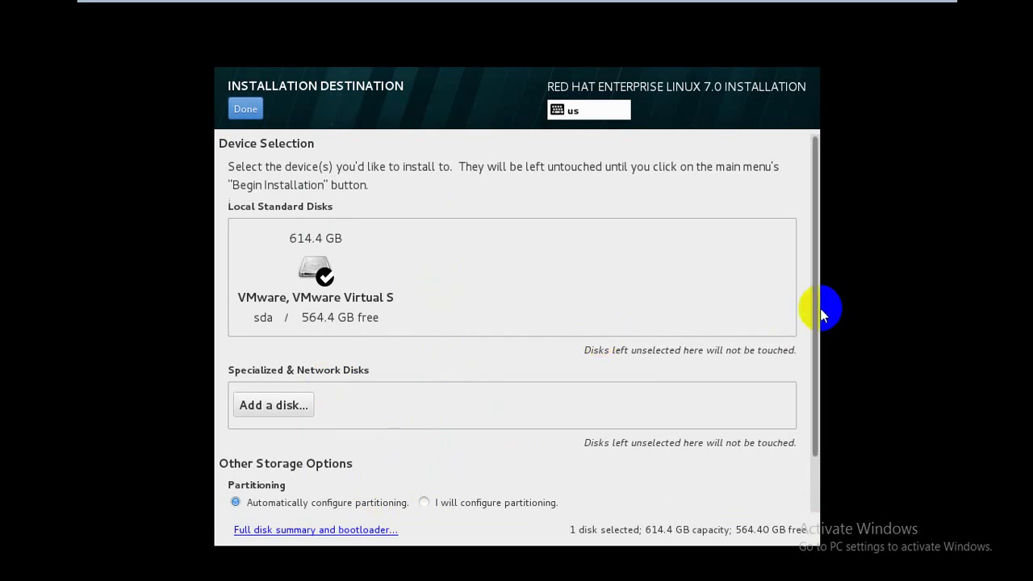
{"action": "left_click_drag", "start_coordinate": [813, 309], "coordinate": [822, 347]}
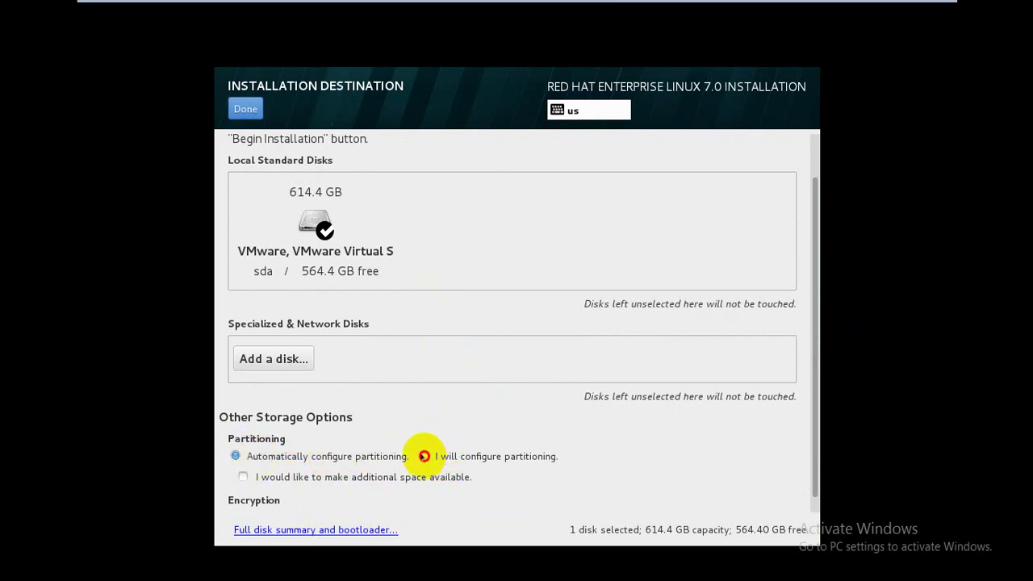
{"action": "left_click", "coordinate": [423, 456]}
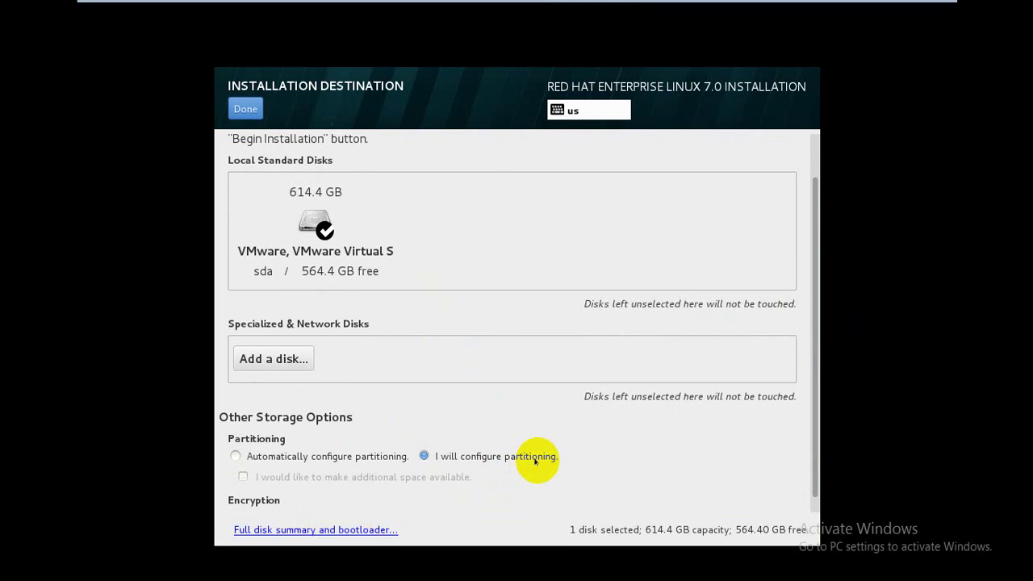
{"action": "left_click", "coordinate": [246, 109]}
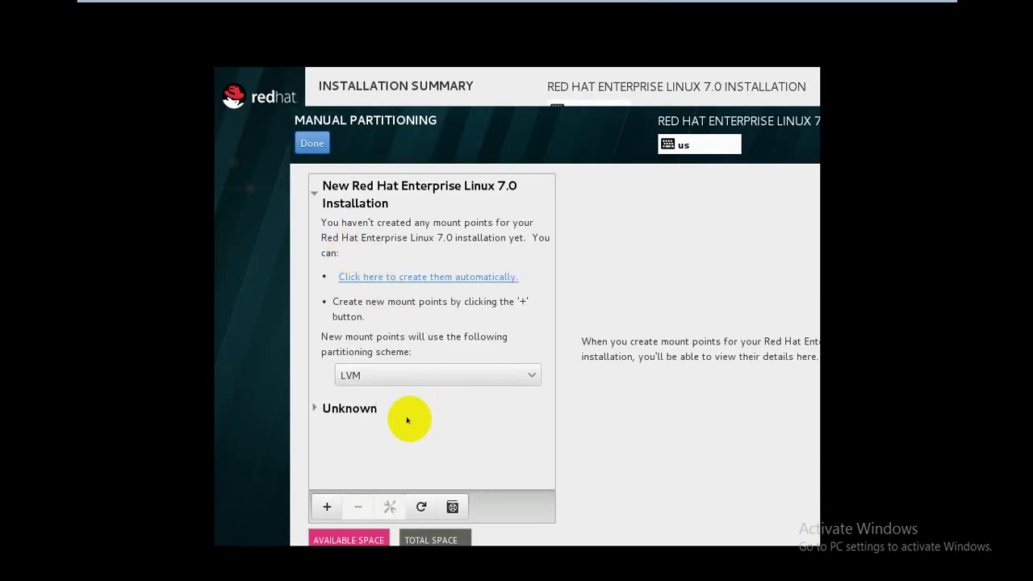
- Switch the new mount point partitioning scheme from LVM to Standard Partition
{"action": "left_click", "coordinate": [355, 377]}
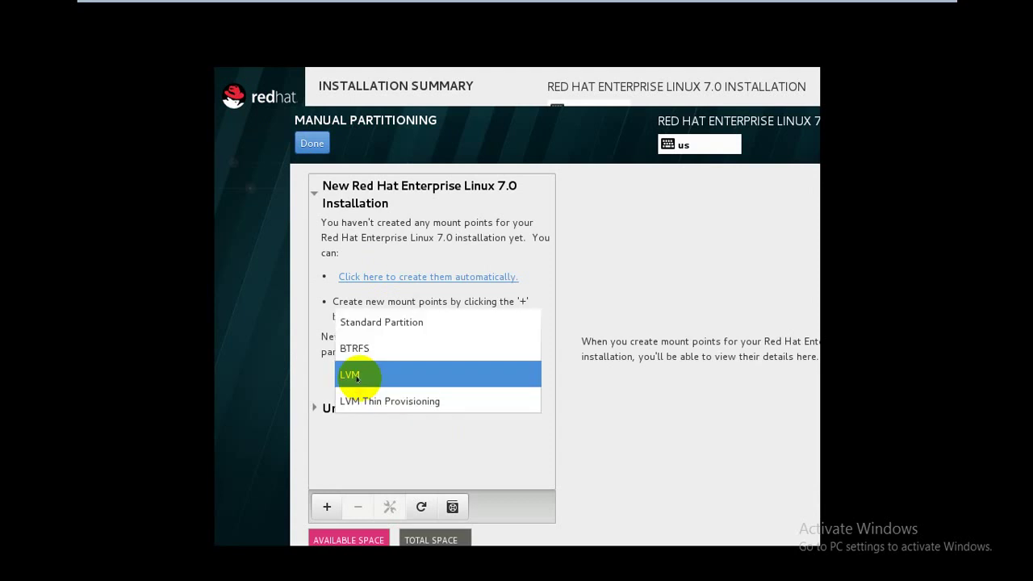
{"action": "left_click", "coordinate": [351, 322]}
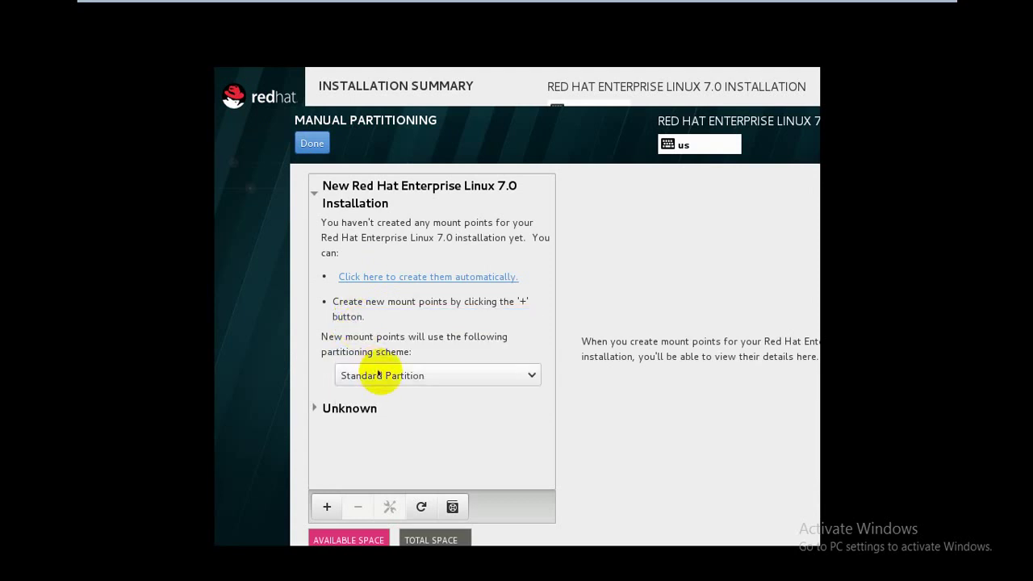
{"action": "left_click", "coordinate": [641, 323]}
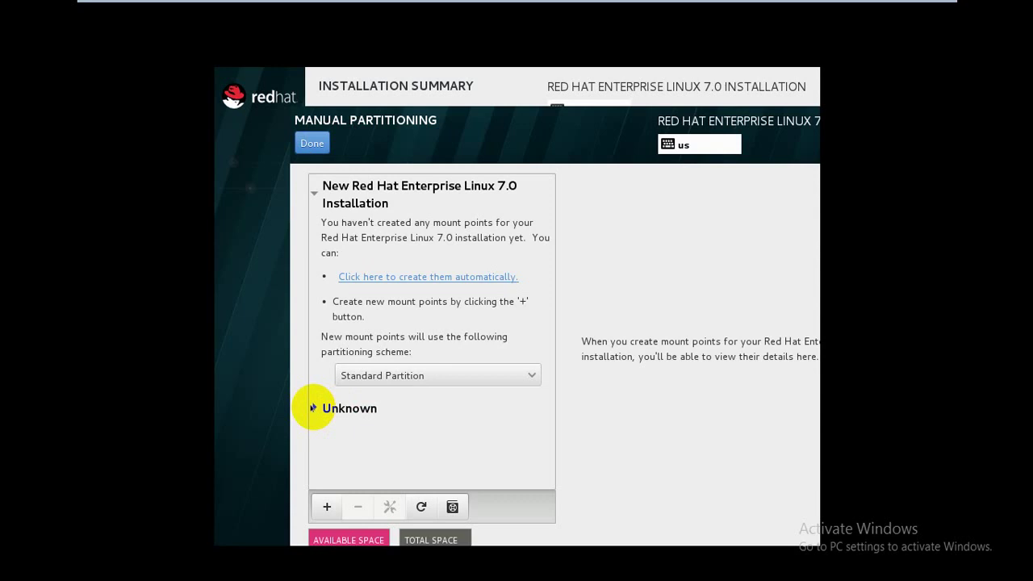
- Inspect the existing System_Reserved sda1 and 49.89 GB sda2 ntfs partitions under Unknown, then collapse the group
{"action": "left_click", "coordinate": [313, 407]}
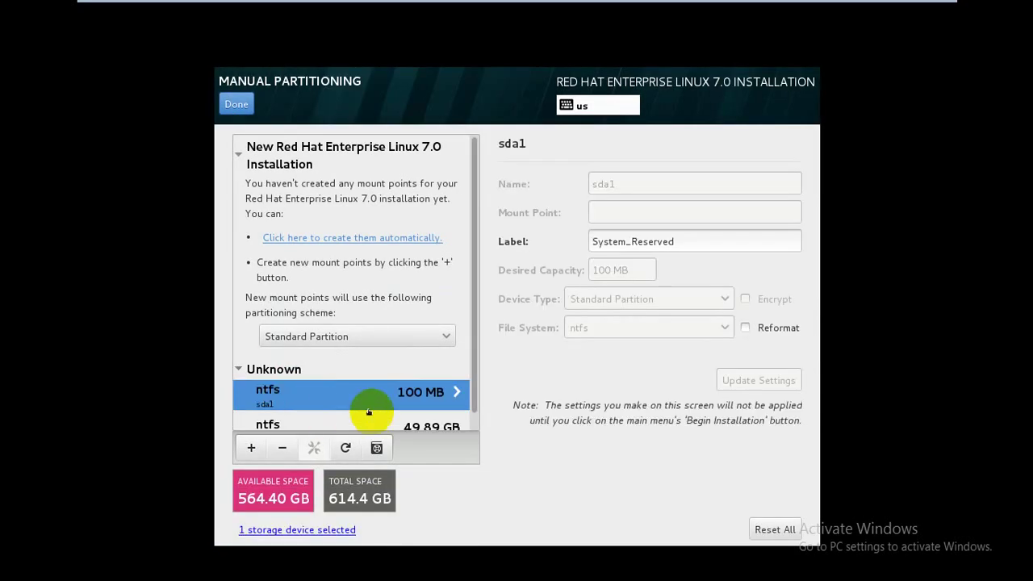
{"action": "scroll", "coordinate": [469, 331], "scroll_direction": "down", "scroll_amount": 1}
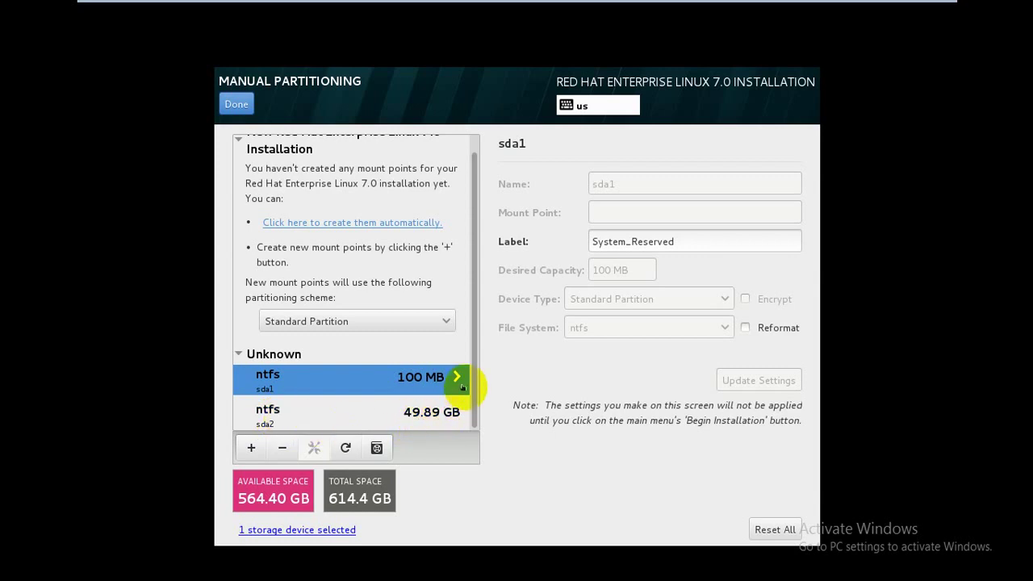
{"action": "left_click", "coordinate": [292, 413]}
{"action": "left_click", "coordinate": [270, 377]}
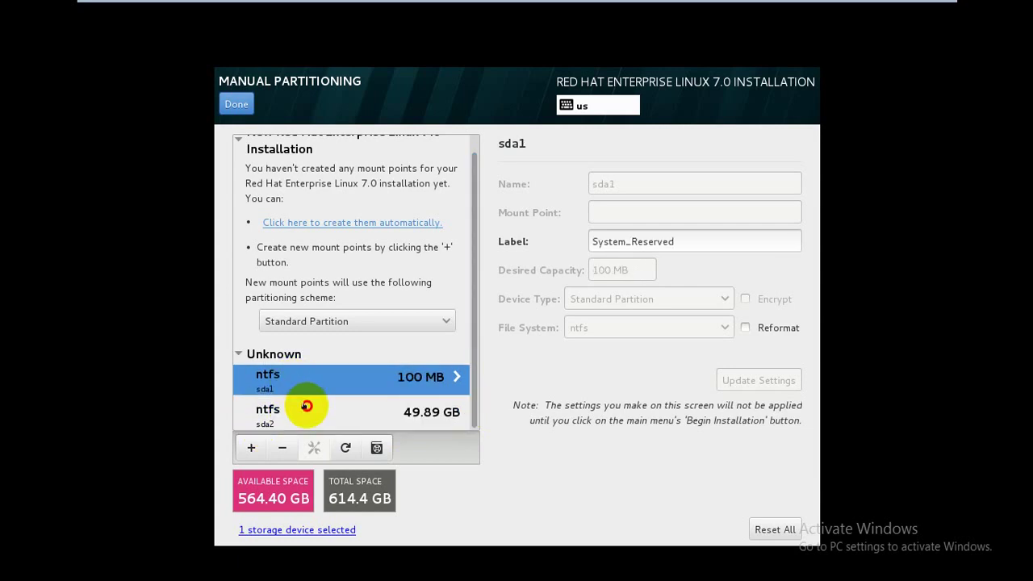
{"action": "left_click", "coordinate": [307, 406]}
{"action": "left_click", "coordinate": [289, 381]}
{"action": "left_click", "coordinate": [309, 411]}
{"action": "left_click", "coordinate": [304, 381]}
{"action": "left_click", "coordinate": [308, 410]}
{"action": "left_click", "coordinate": [288, 384]}
{"action": "left_click", "coordinate": [303, 409]}
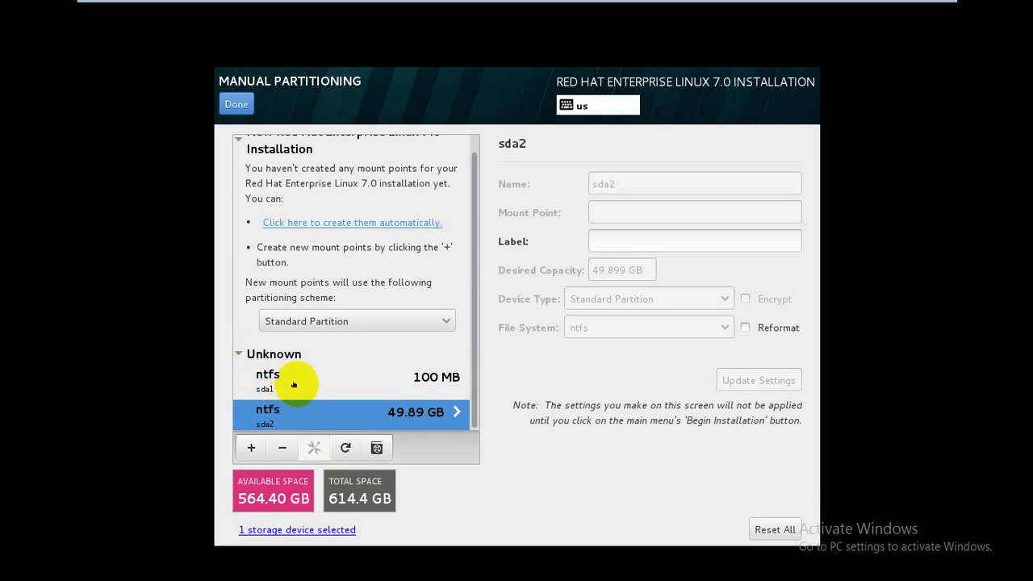
{"action": "left_click", "coordinate": [295, 385]}
{"action": "left_click", "coordinate": [290, 409]}
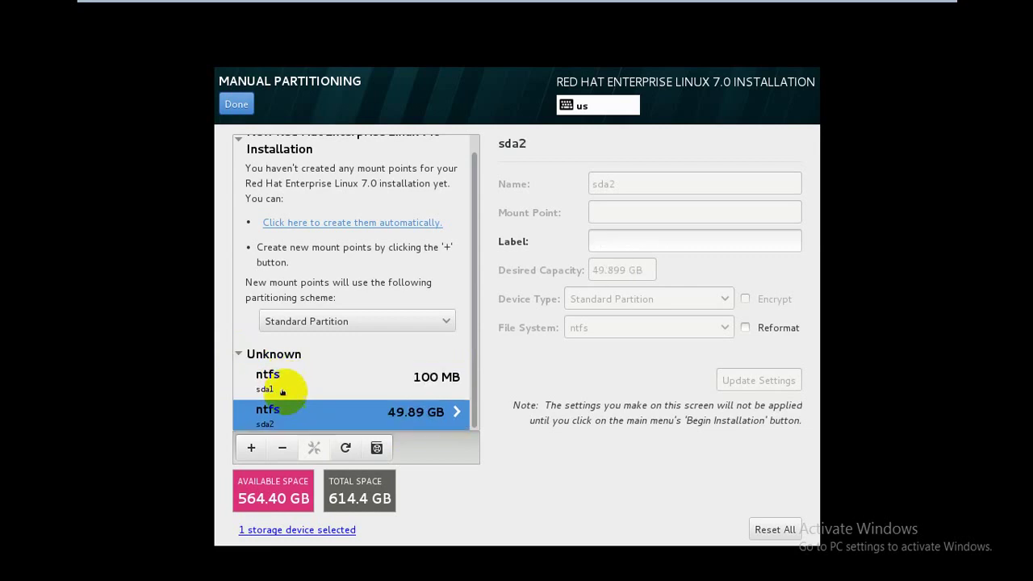
{"action": "left_click", "coordinate": [238, 353]}
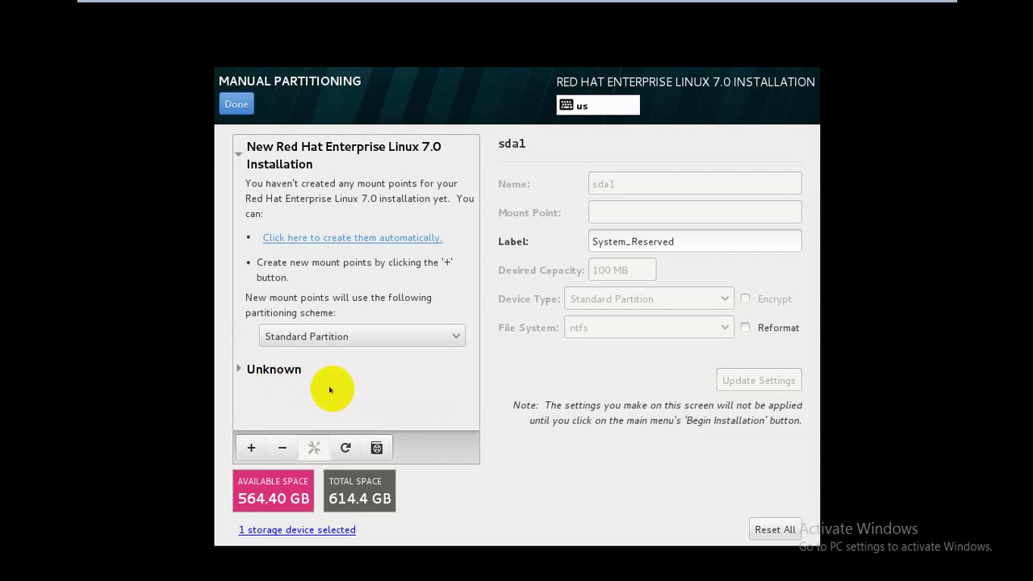
- Add a / mount point with 10000 MB capacity
{"action": "left_click", "coordinate": [250, 449]}
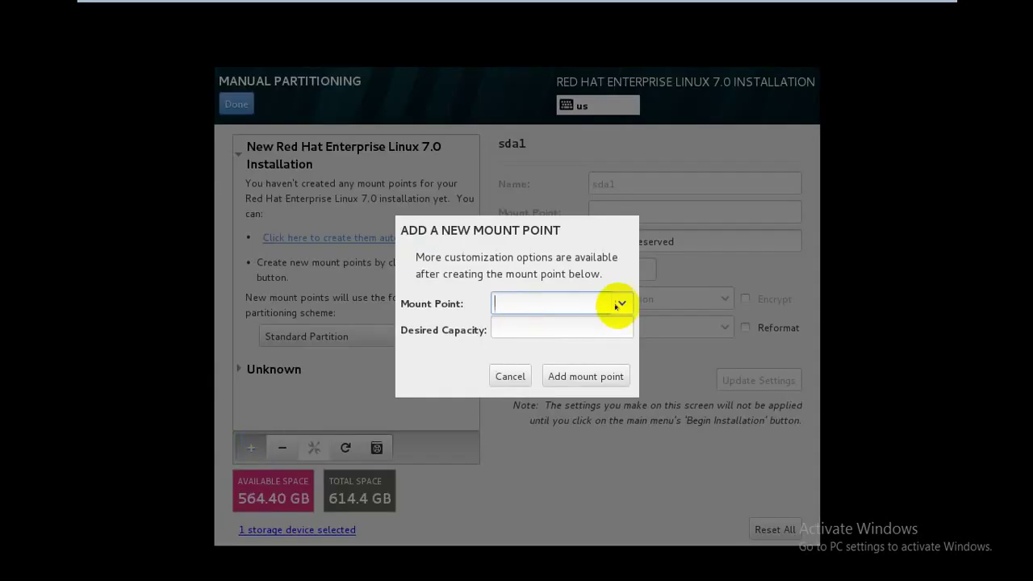
{"action": "left_click", "coordinate": [615, 305]}
{"action": "left_click", "coordinate": [567, 327]}
{"action": "left_click", "coordinate": [534, 328]}
{"action": "type", "text": "10000"}
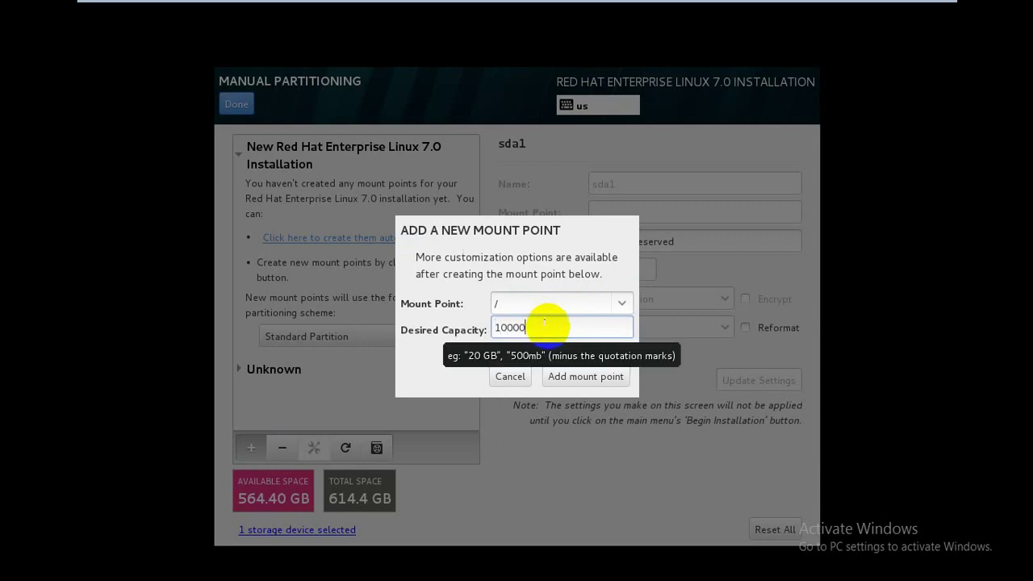
{"action": "left_click", "coordinate": [584, 378]}
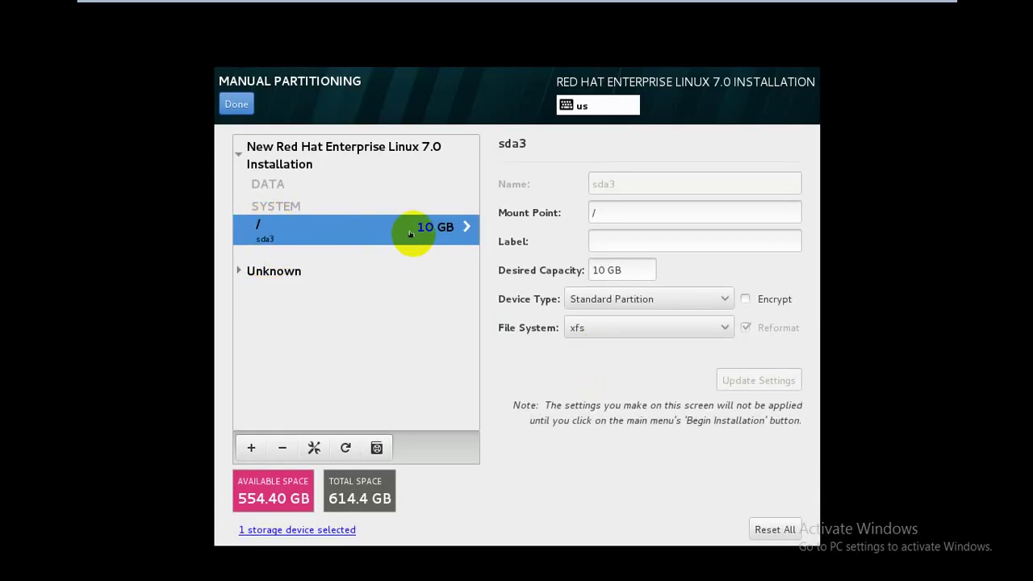
- Add a /boot mount point with 200 MB capacity
{"action": "left_click", "coordinate": [250, 447]}
{"action": "left_click", "coordinate": [622, 304]}
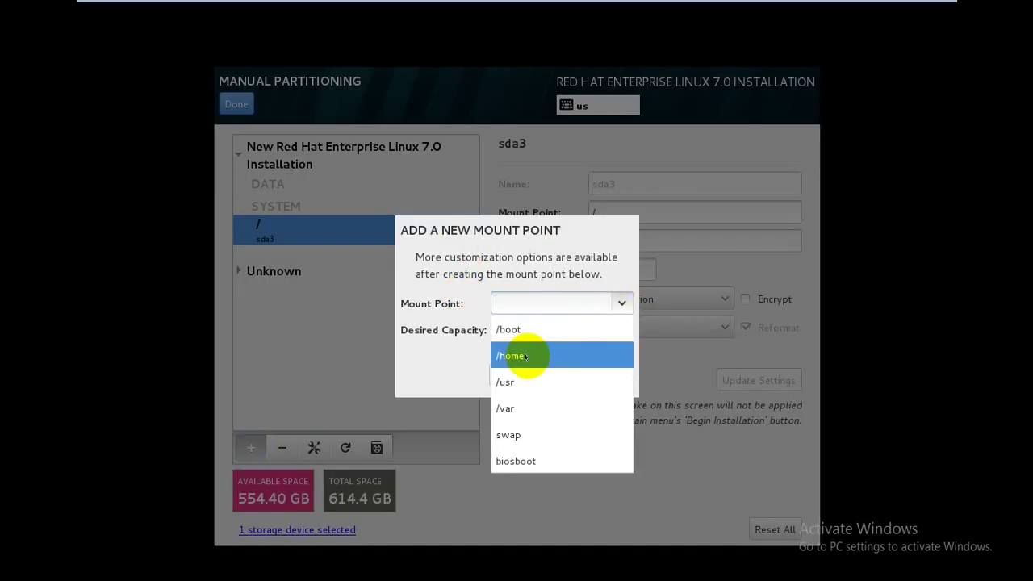
{"action": "left_click", "coordinate": [517, 327]}
{"action": "left_click", "coordinate": [520, 327]}
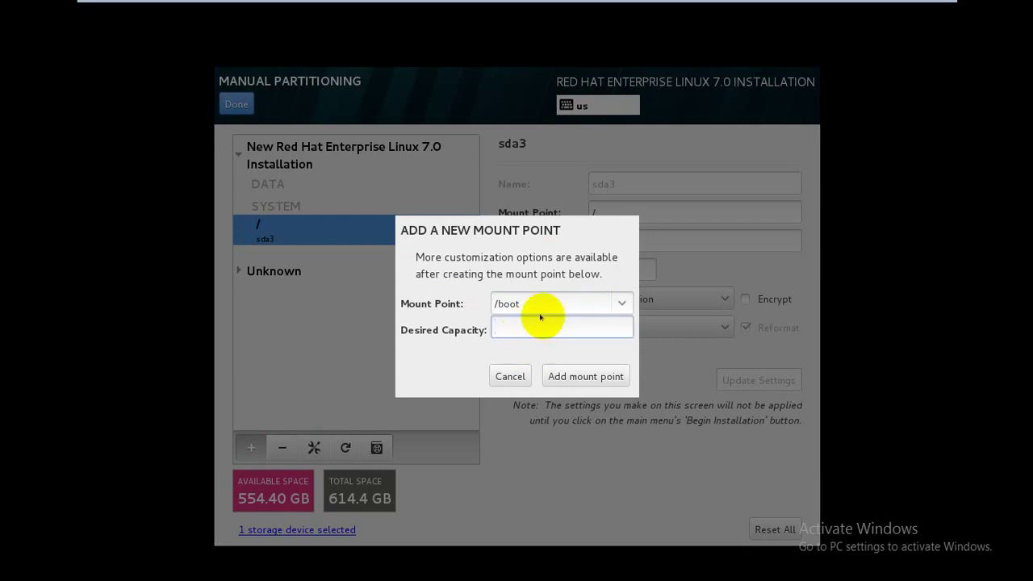
{"action": "type", "text": "200"}
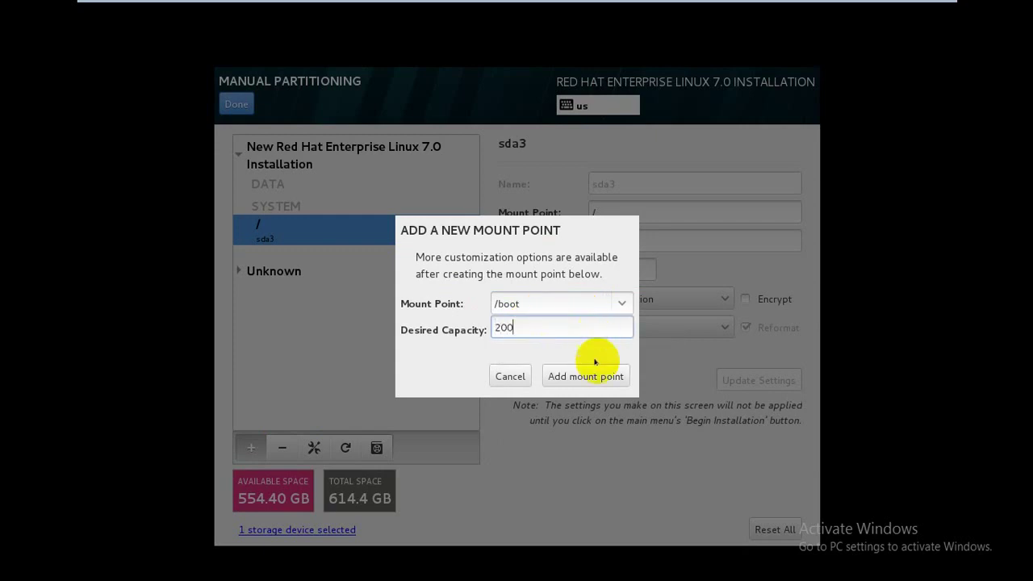
{"action": "left_click", "coordinate": [589, 375]}
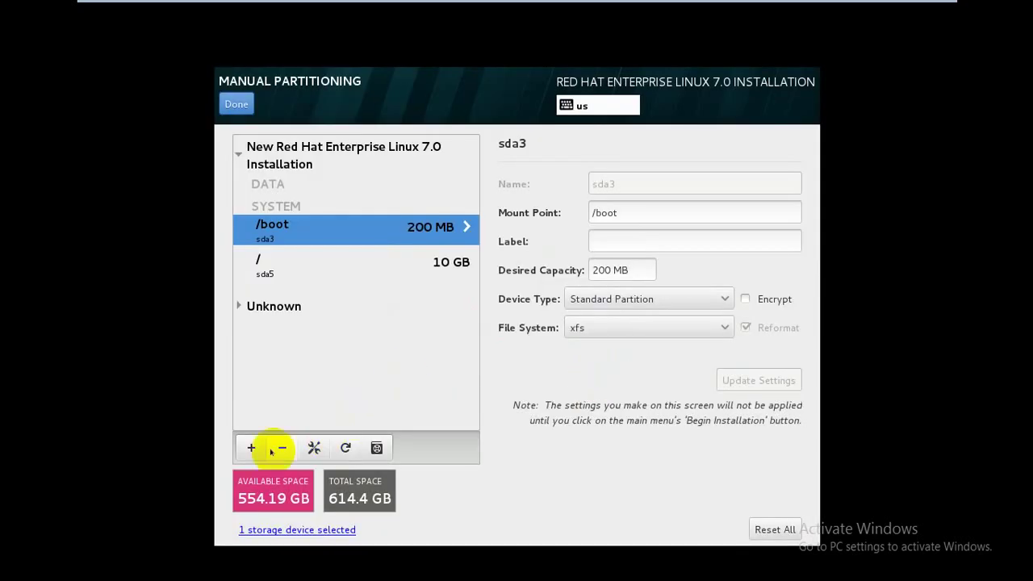
- Add a 2 GB swap partition
{"action": "left_click", "coordinate": [250, 447]}
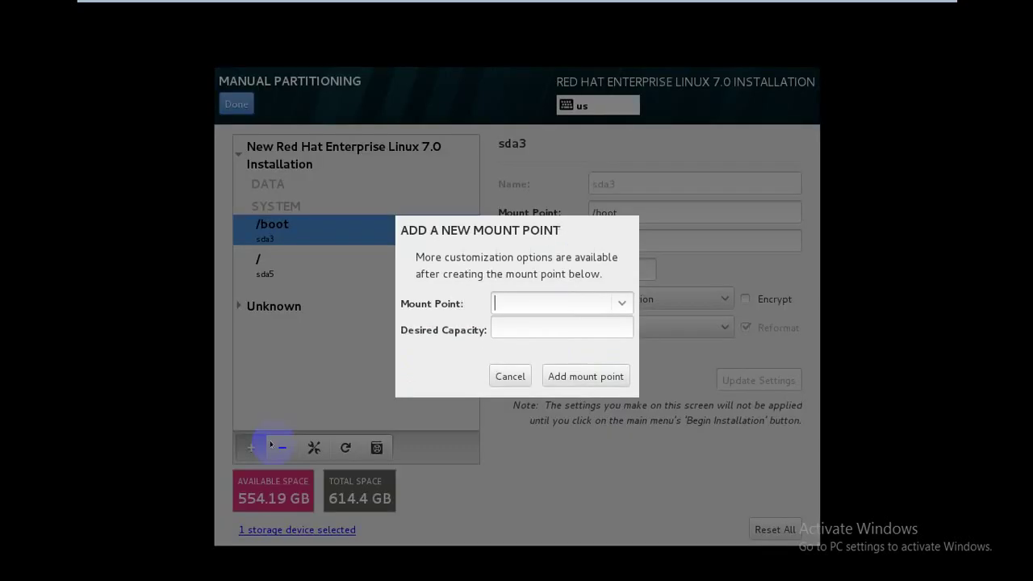
{"action": "left_click", "coordinate": [621, 302]}
{"action": "left_click", "coordinate": [556, 409]}
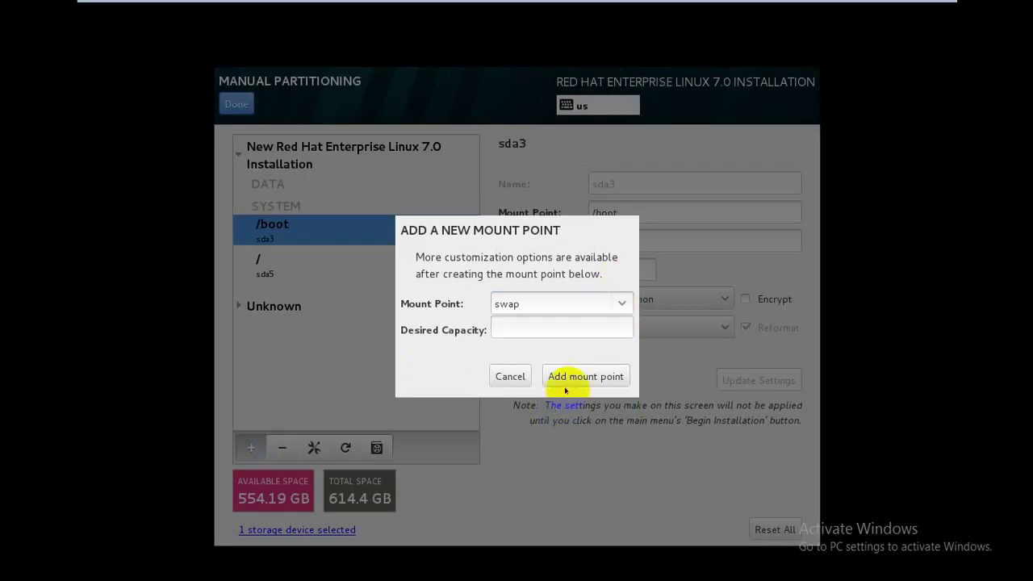
{"action": "left_click", "coordinate": [523, 323]}
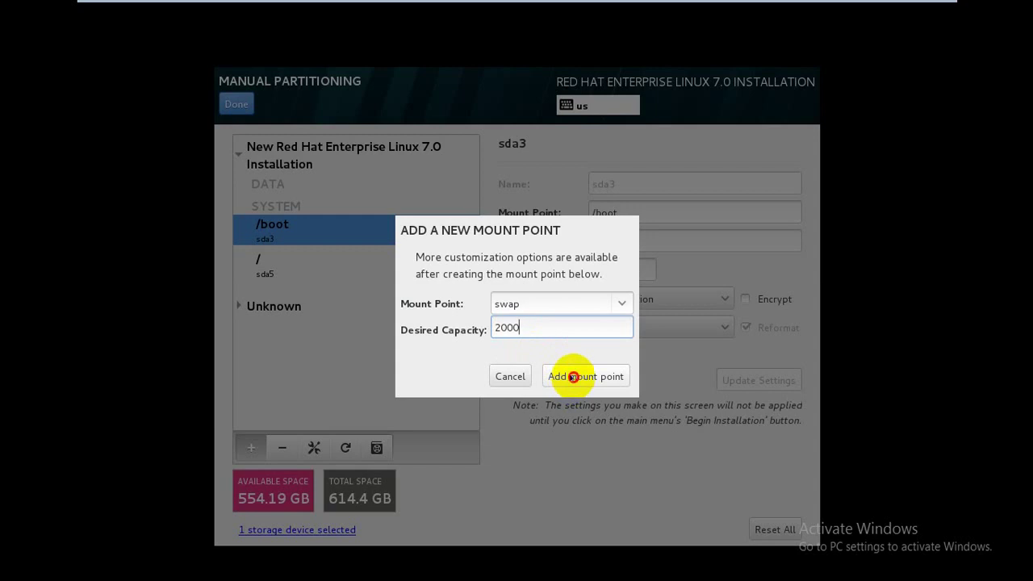
{"action": "left_click", "coordinate": [572, 377]}
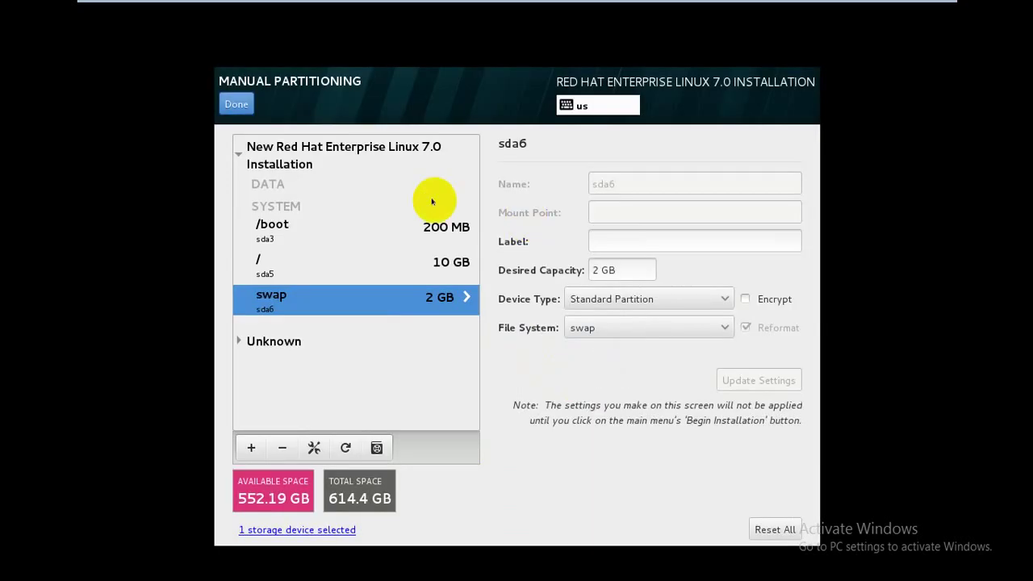
- Review the /boot, / and swap partition settings, then finish to show the Summary of Changes
{"action": "left_click", "coordinate": [271, 260]}
{"action": "left_click", "coordinate": [296, 232]}
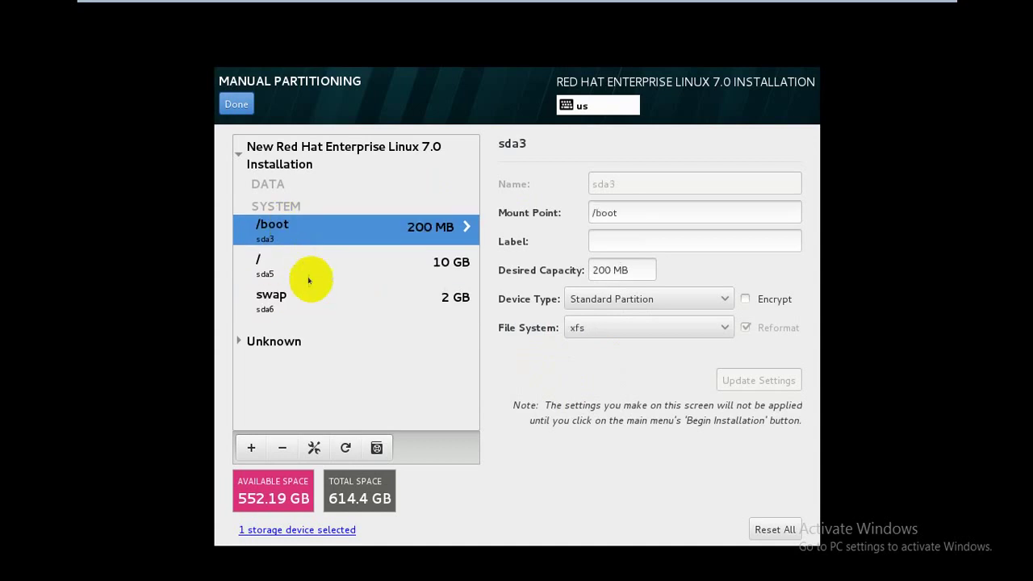
{"action": "left_click", "coordinate": [313, 297]}
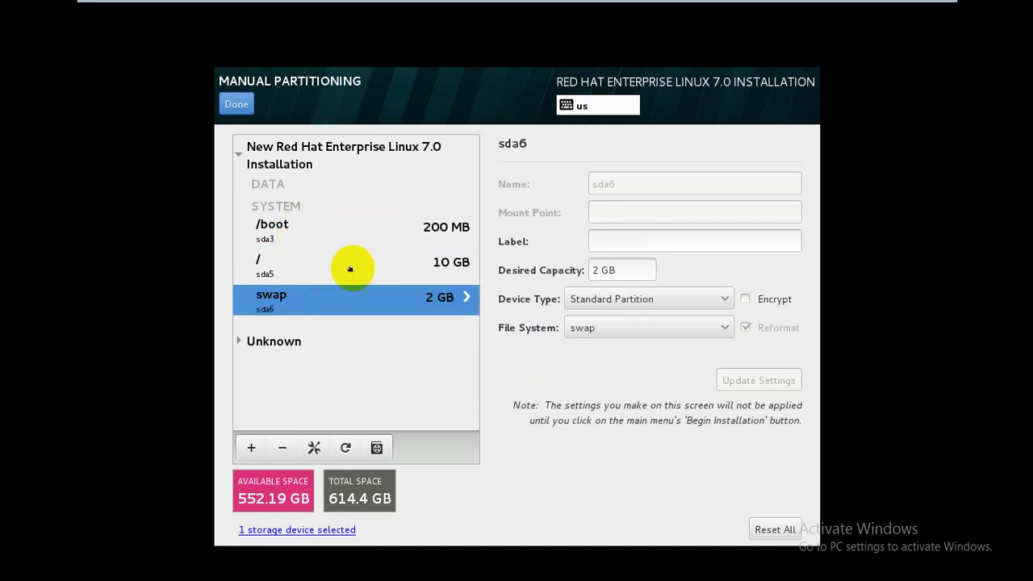
{"action": "key", "text": "Up"}
{"action": "key", "text": "Up"}
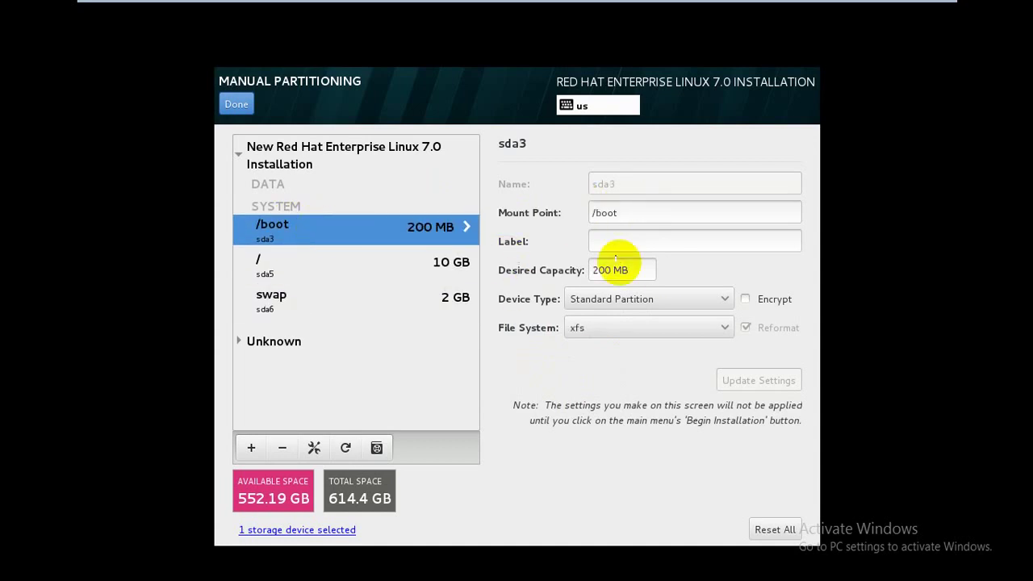
{"action": "left_click", "coordinate": [314, 277]}
{"action": "left_click", "coordinate": [313, 294]}
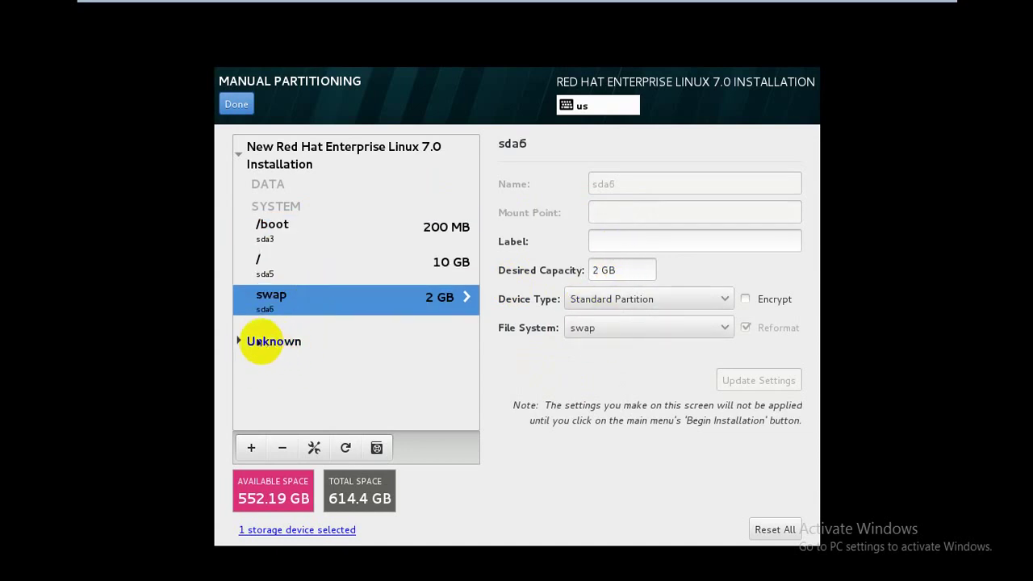
{"action": "left_click", "coordinate": [238, 341]}
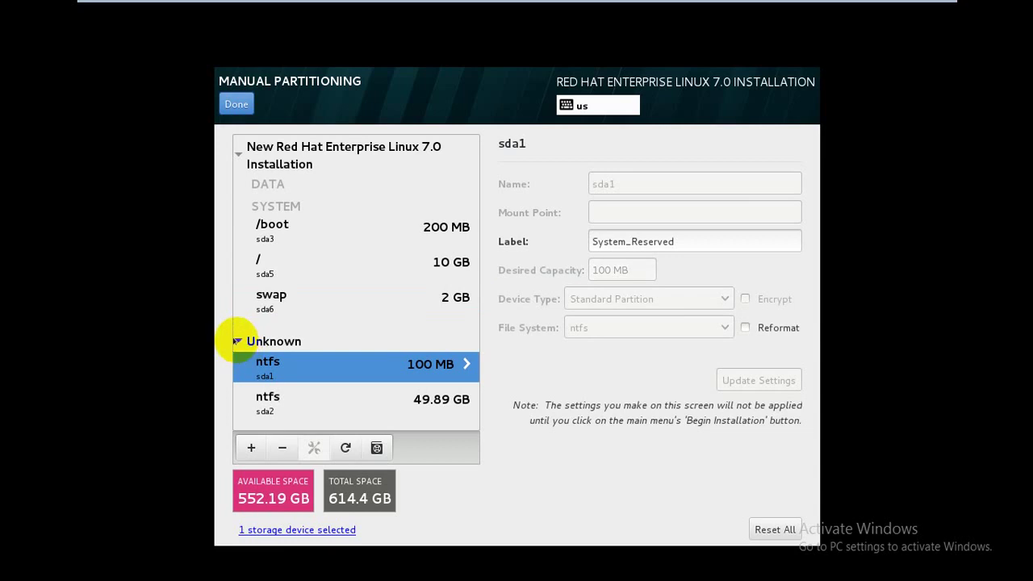
{"action": "left_click", "coordinate": [237, 342]}
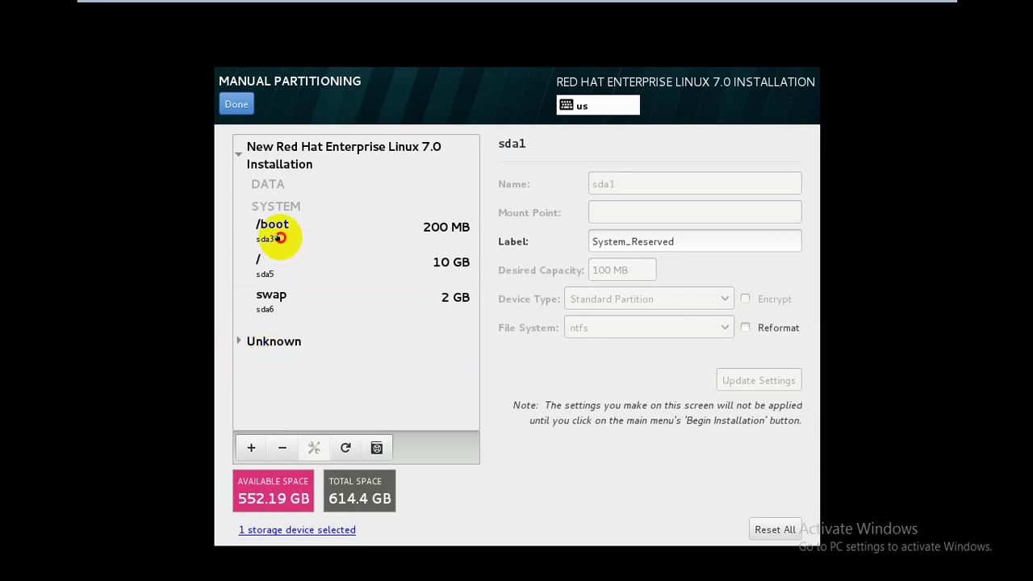
{"action": "left_click", "coordinate": [280, 237]}
{"action": "left_click", "coordinate": [282, 271]}
{"action": "left_click", "coordinate": [295, 295]}
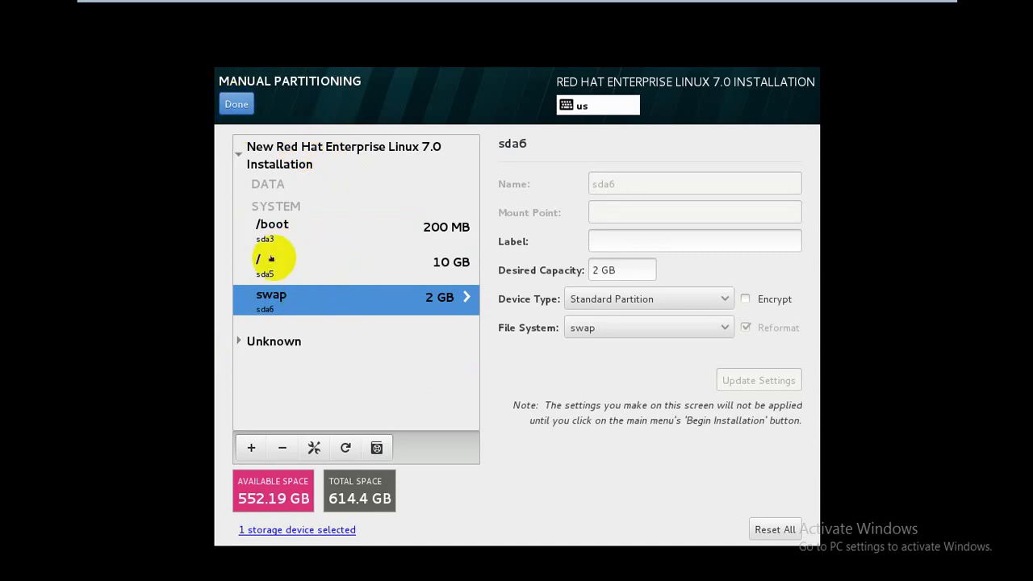
{"action": "left_click", "coordinate": [271, 258]}
{"action": "left_click", "coordinate": [277, 225]}
{"action": "left_click", "coordinate": [288, 296]}
{"action": "left_click", "coordinate": [235, 105]}
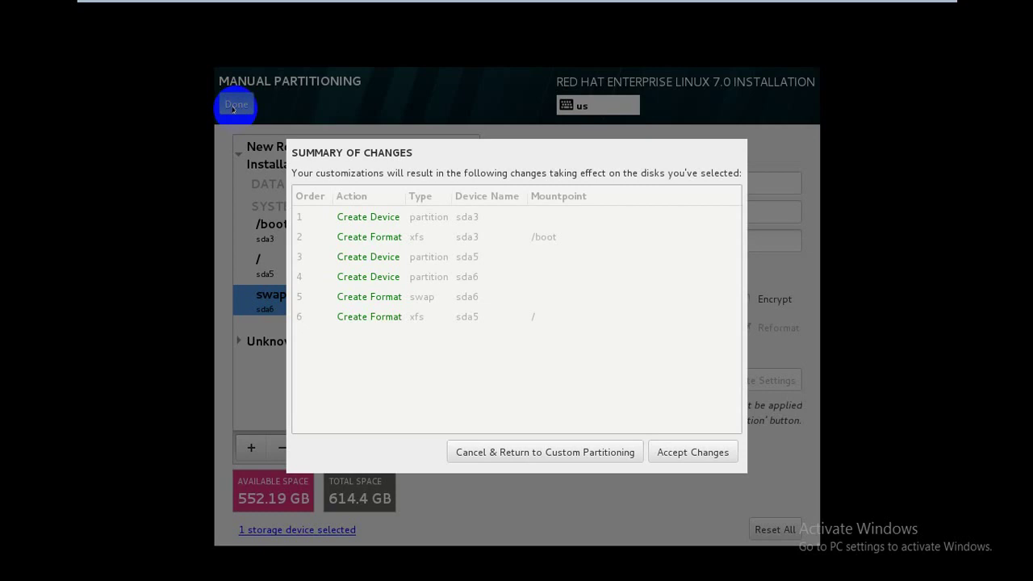
- Accept the partition changes and begin the RHEL installation
{"action": "left_click", "coordinate": [675, 452]}
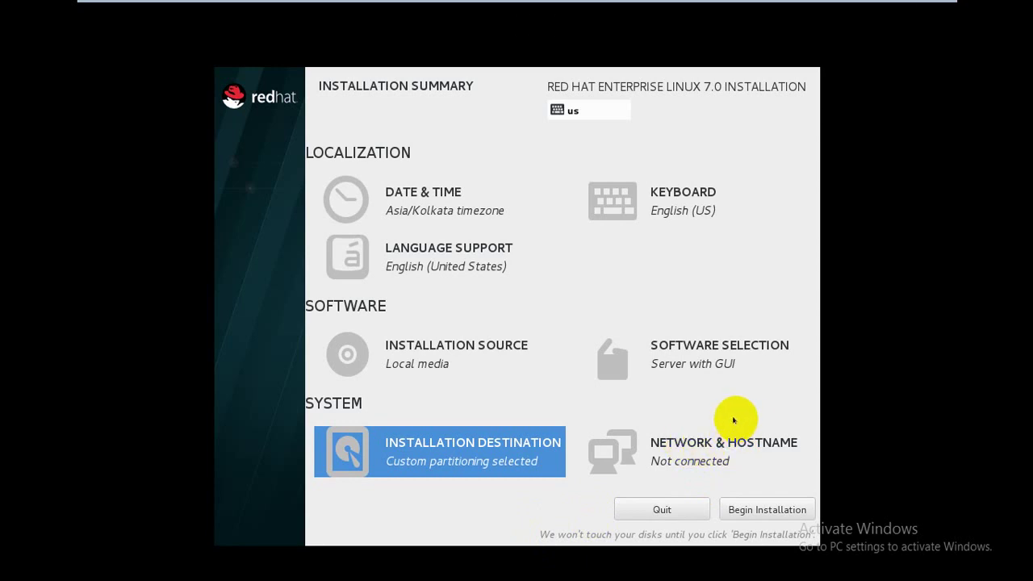
{"action": "left_click", "coordinate": [756, 510]}
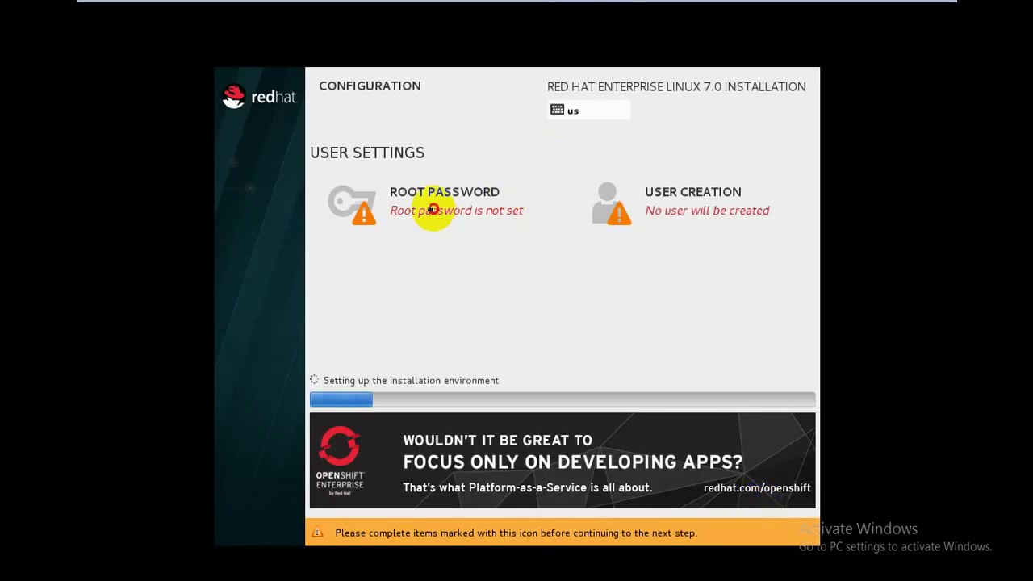
{"action": "left_click", "coordinate": [433, 204]}
- Set and confirm the root password, accepting the weak-password warning
{"action": "type", "text": "red"}
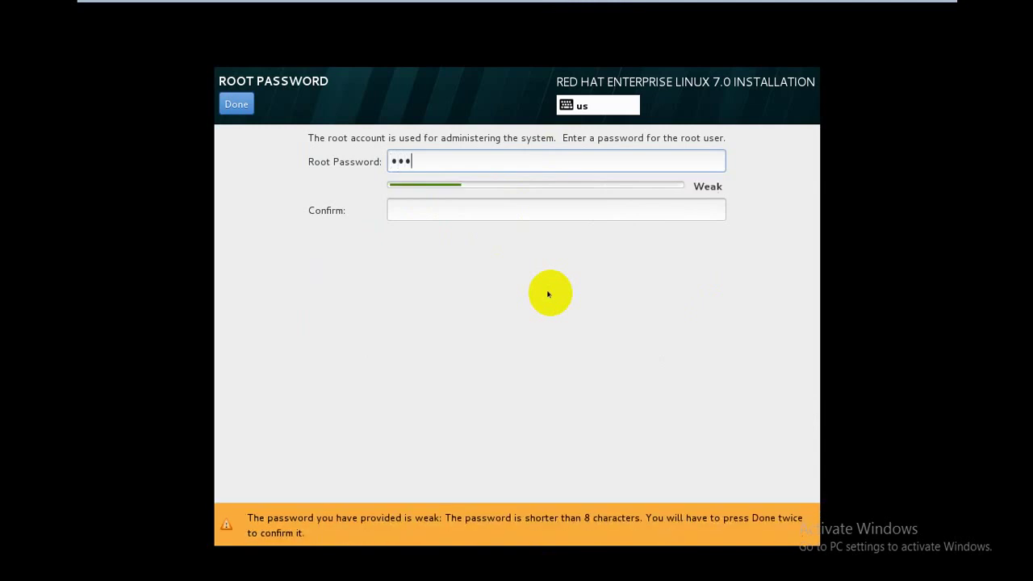
{"action": "key", "text": "Tab"}
{"action": "type", "text": "redhat"}
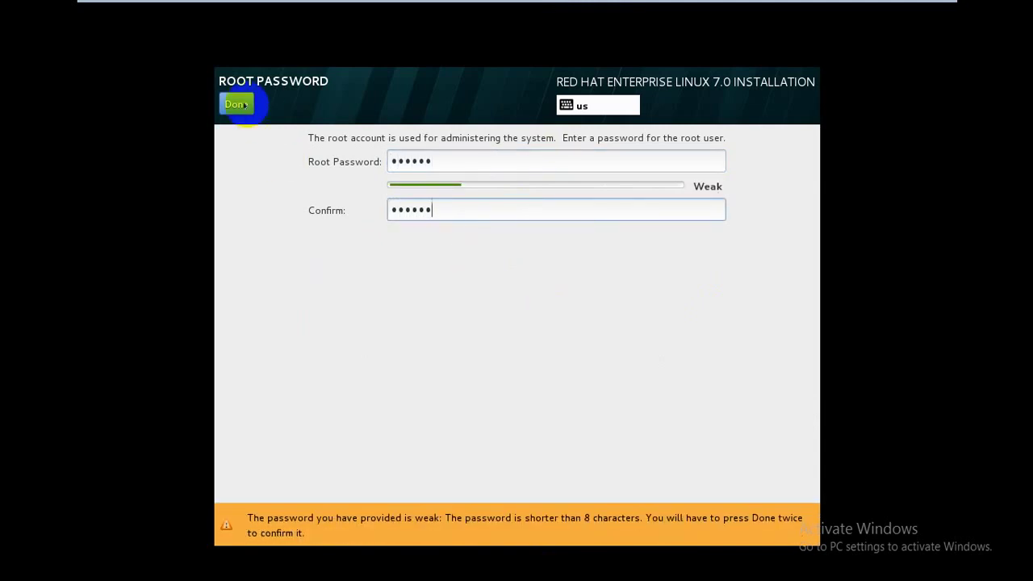
{"action": "left_click", "coordinate": [236, 103]}
{"action": "left_click", "coordinate": [236, 103]}
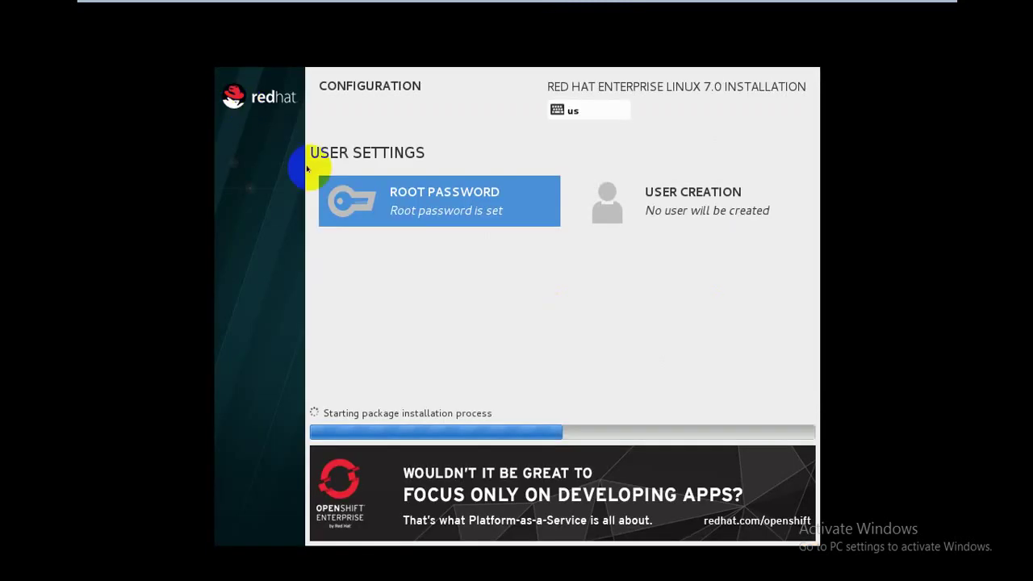
- Create a regular user with the user's name and a password, accepting the weak-password warning
{"action": "left_click", "coordinate": [667, 202]}
{"action": "type", "text": "p"}
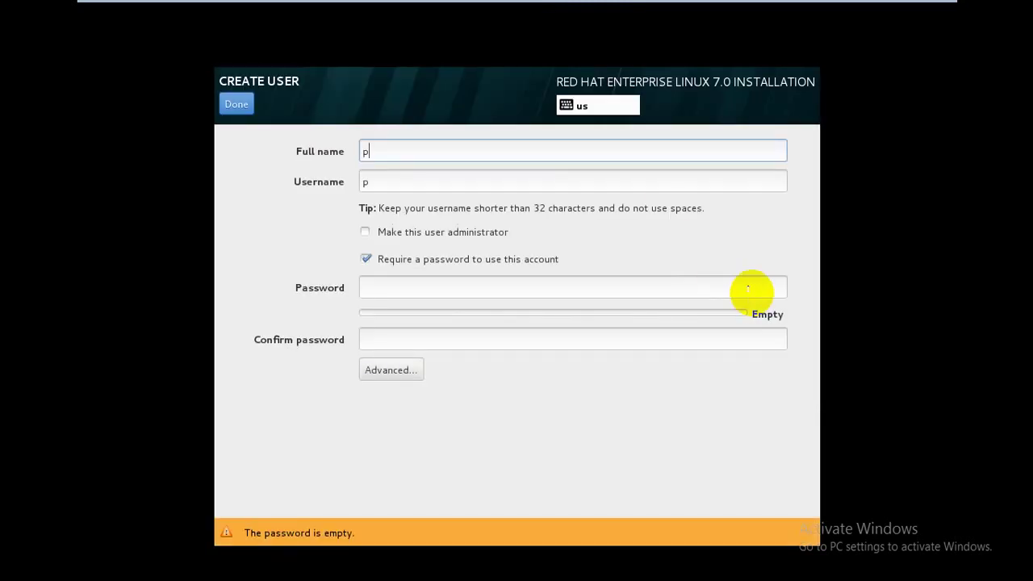
{"action": "type", "text": "reet"}
{"action": "key", "text": "Tab"}
{"action": "key", "text": "Tab"}
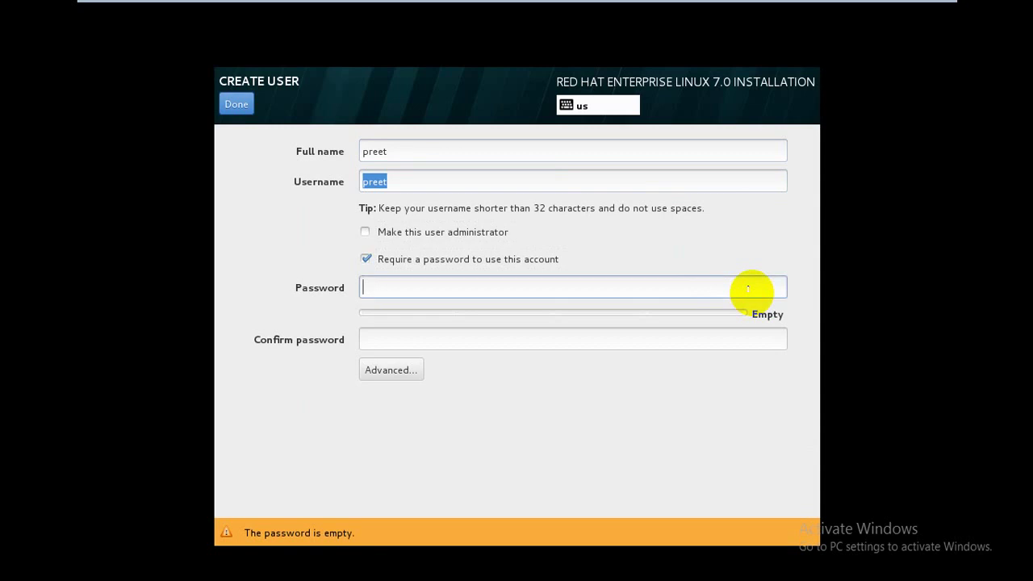
{"action": "type", "text": "preet"}
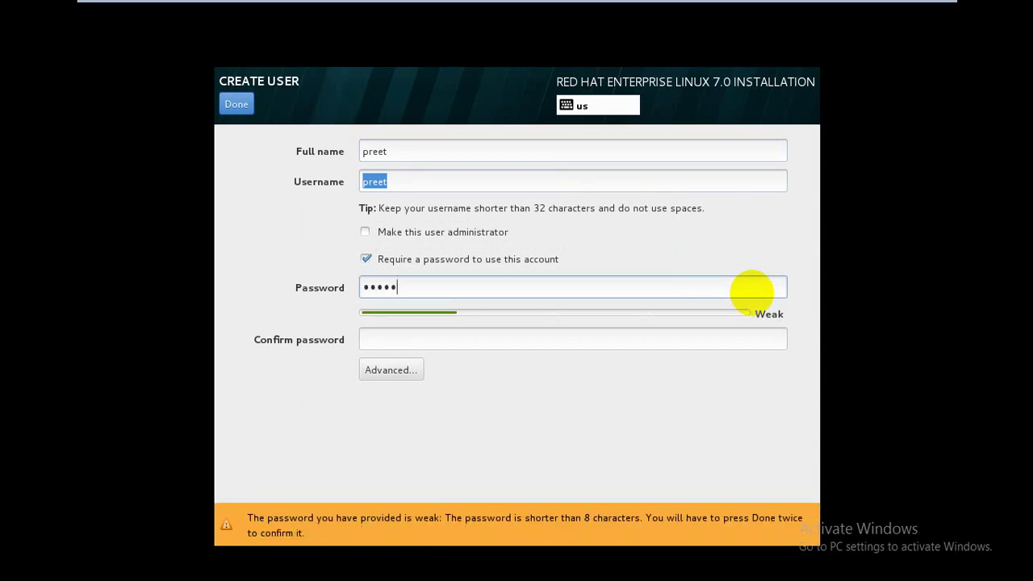
{"action": "key", "text": "Tab"}
{"action": "type", "text": "redhat"}
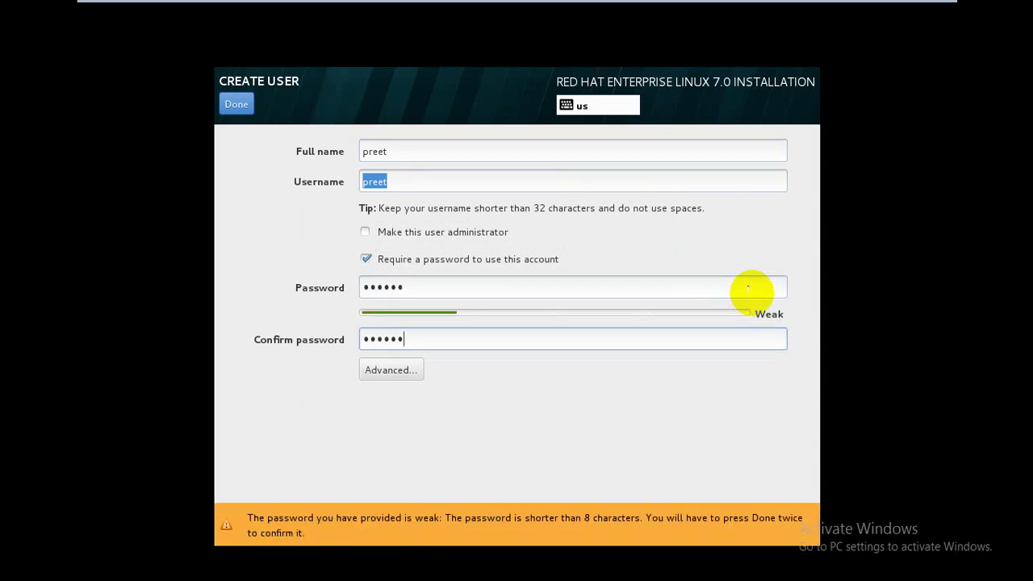
{"action": "left_click", "coordinate": [830, 295]}
{"action": "double_click", "coordinate": [233, 104]}
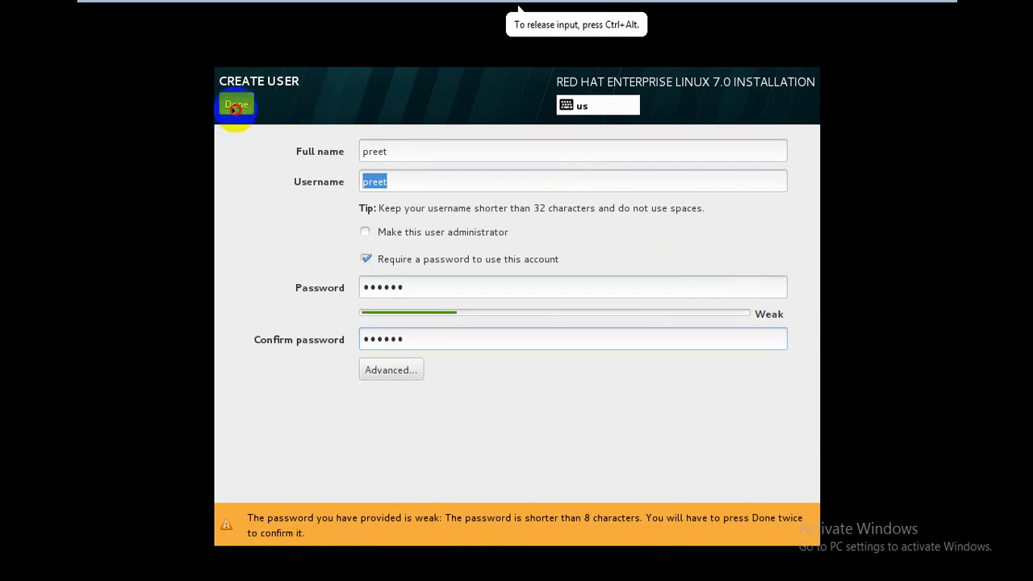